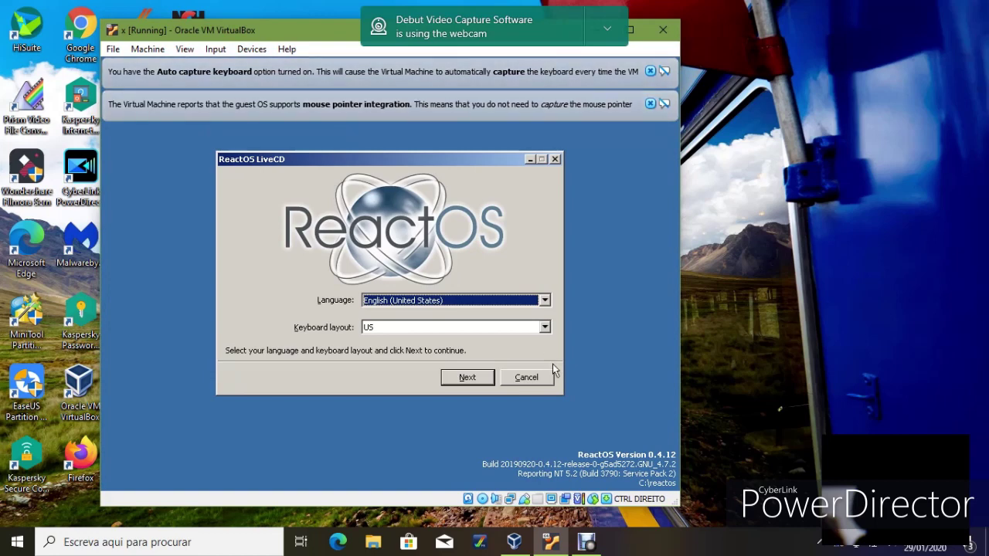
Reset the running virtual machine x and confirm the reset.
click(607, 29)
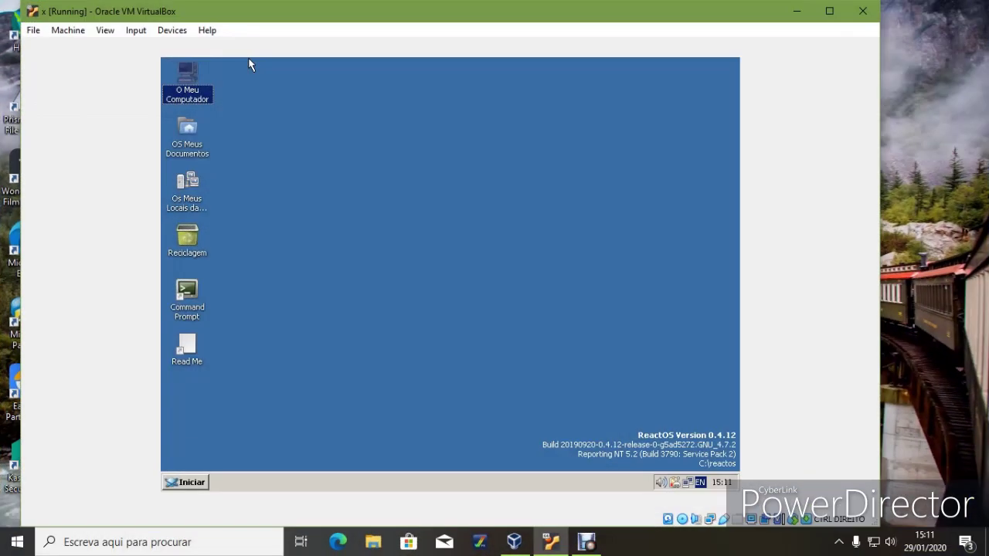
key(alt+f)
key(Right)
key(Left)
key(Right)
key(Down)
key(Down)
key(Down)
key(Down)
key(Down)
key(Return)
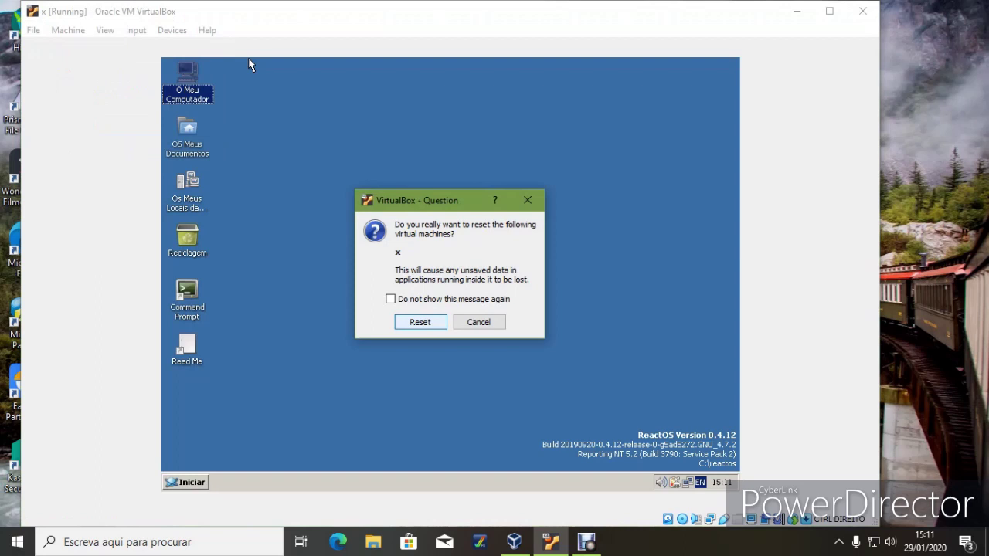
key(Return)
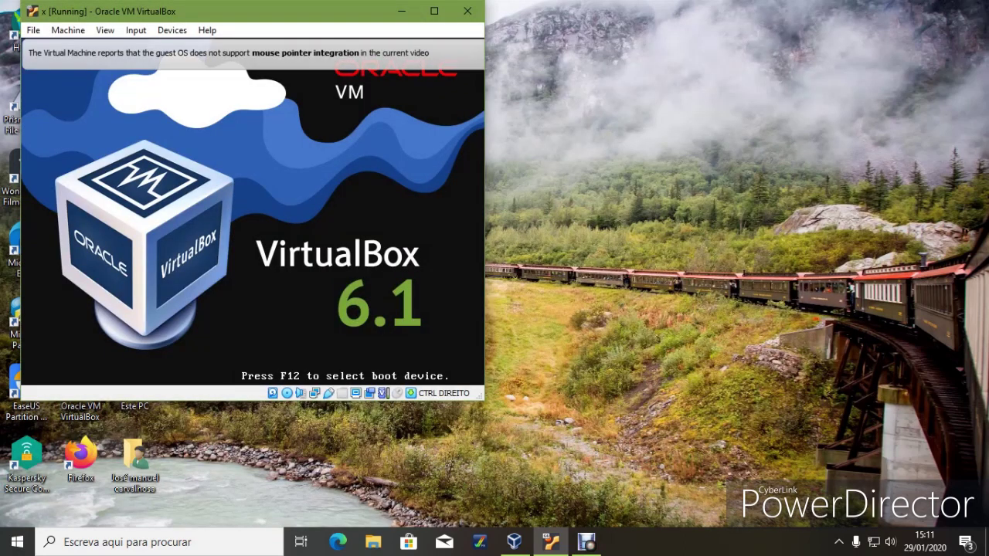
Maximize the virtual machine window and boot the plain LiveCD entry.
click(434, 11)
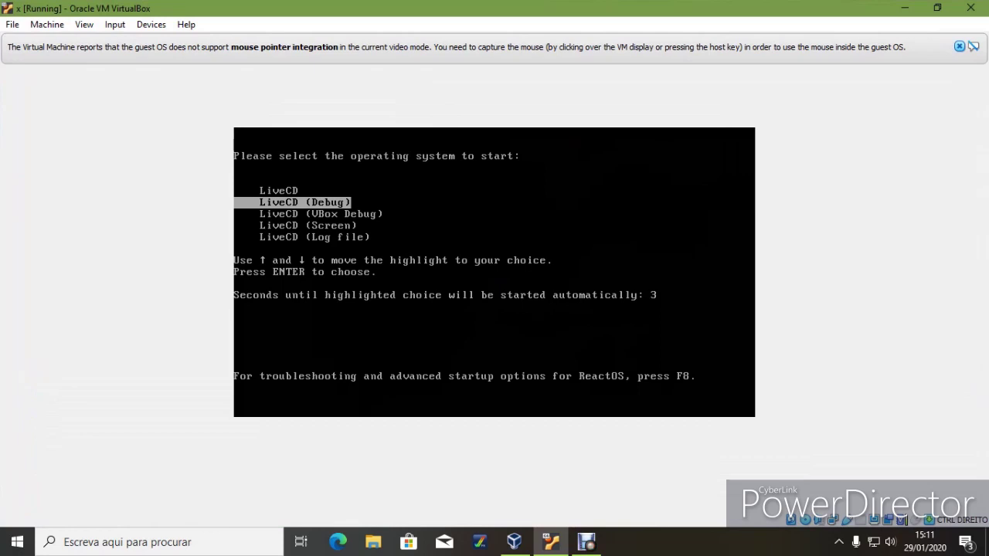
key(Up)
key(Return)
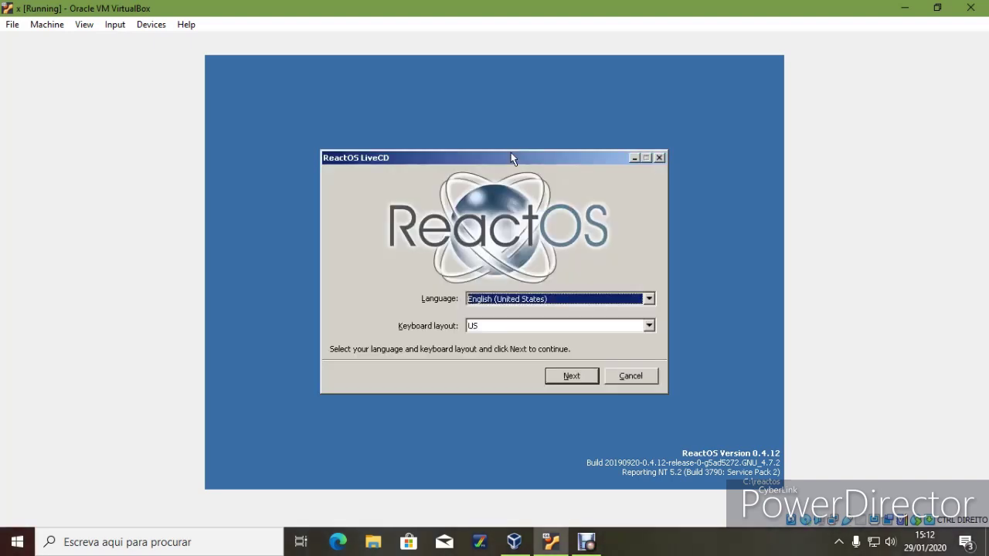
Set the LiveCD language to Portuguese (Portugal) with the Portuguese keyboard layout and continue to the run or install choice.
click(648, 299)
scroll(576, 200, down, 6)
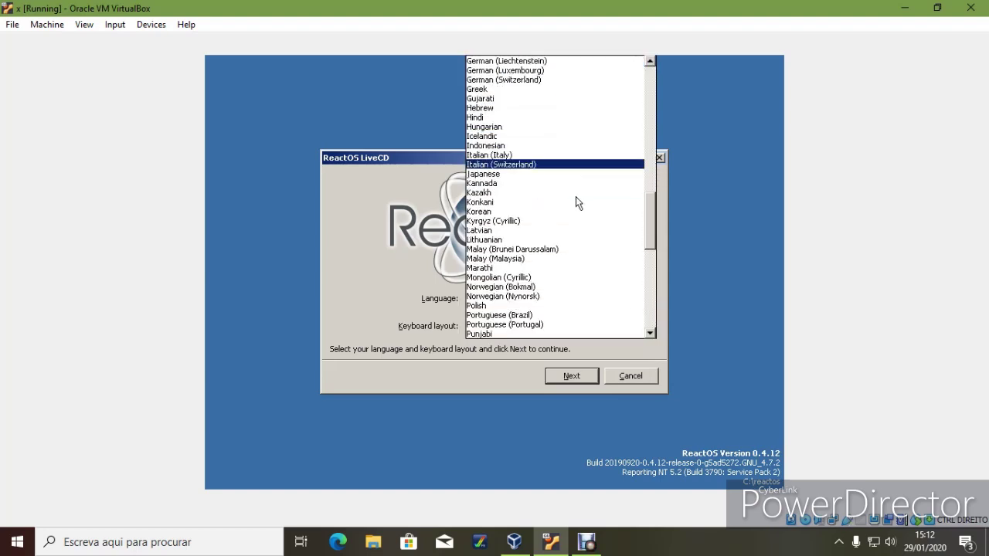
click(539, 325)
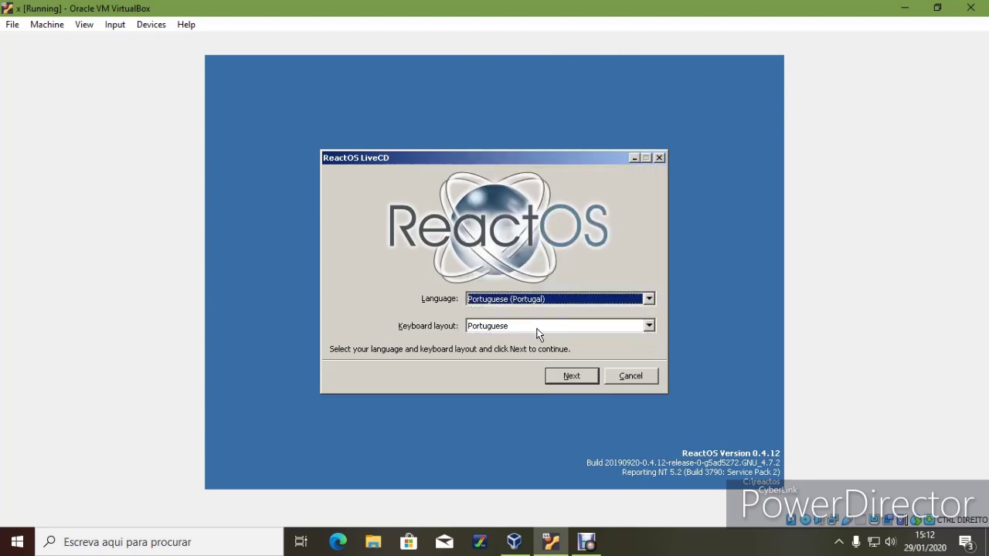
click(560, 374)
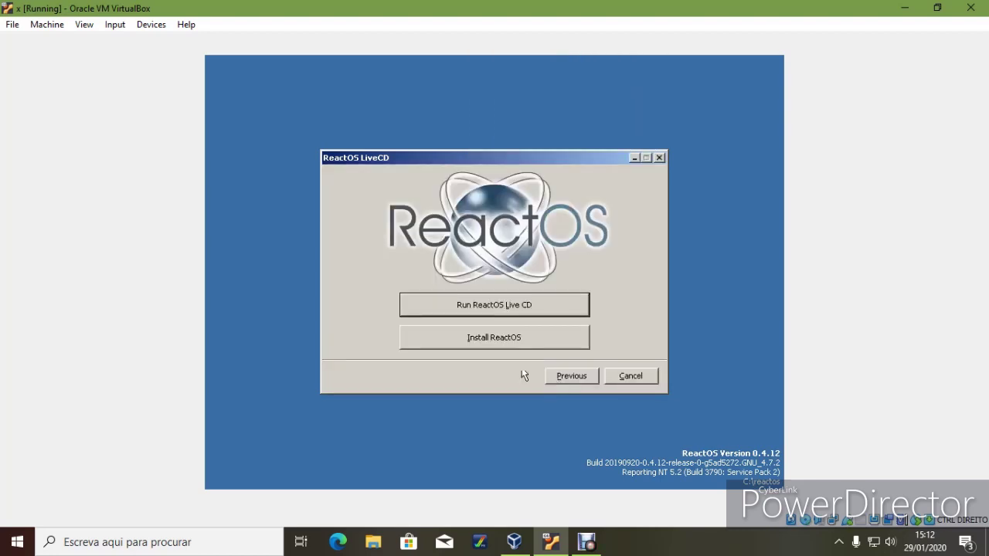
Try twice to start the ReactOS installation, then quit the LiveCD setup so the machine restarts.
click(434, 338)
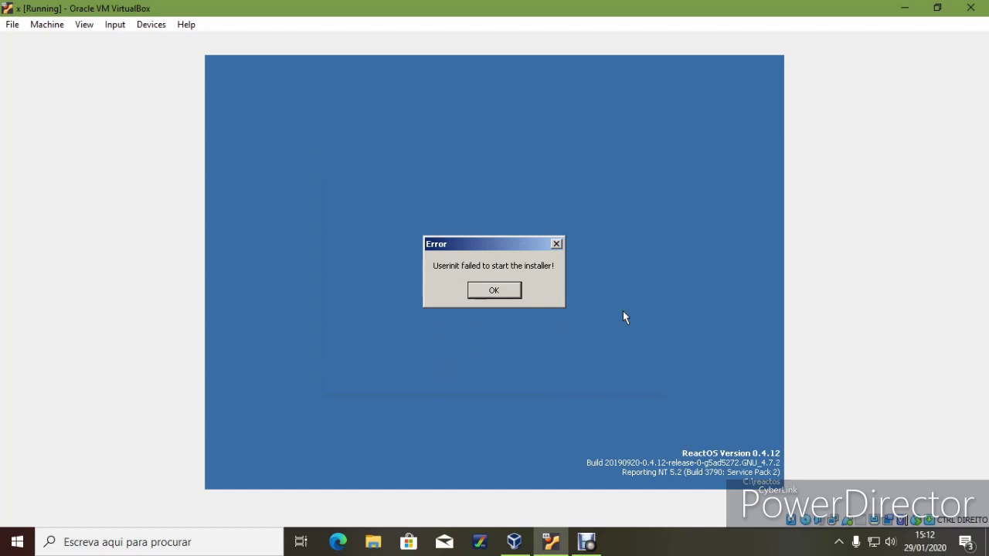
click(501, 294)
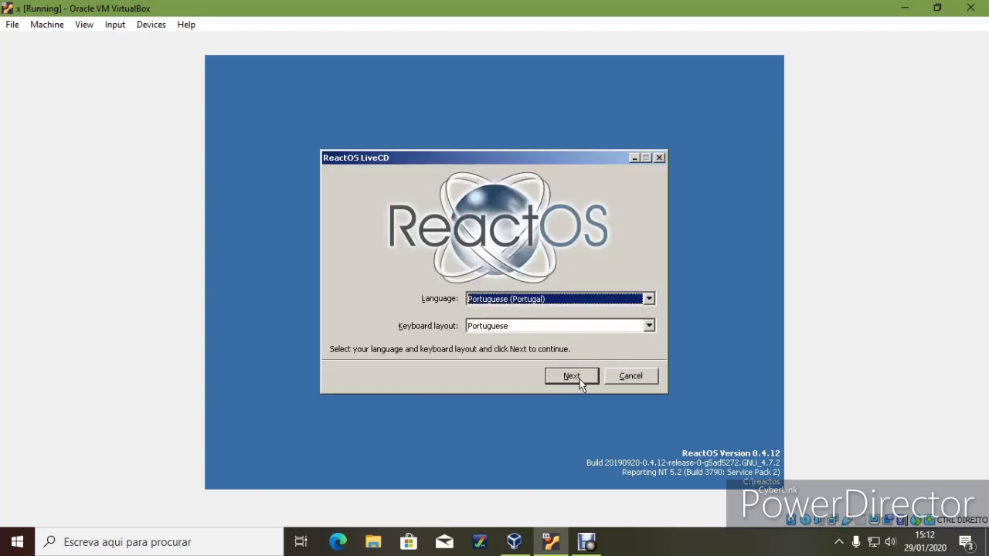
click(579, 378)
click(526, 340)
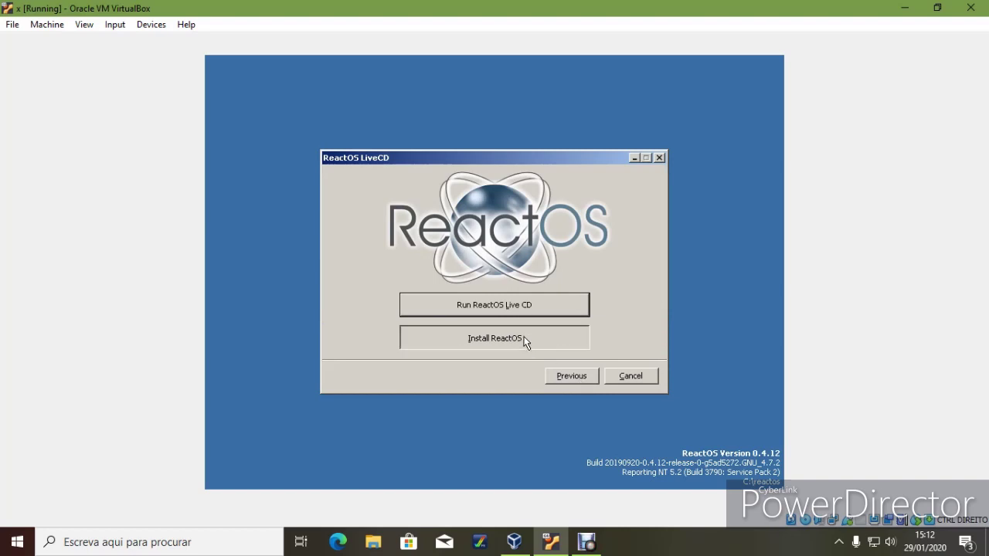
click(507, 292)
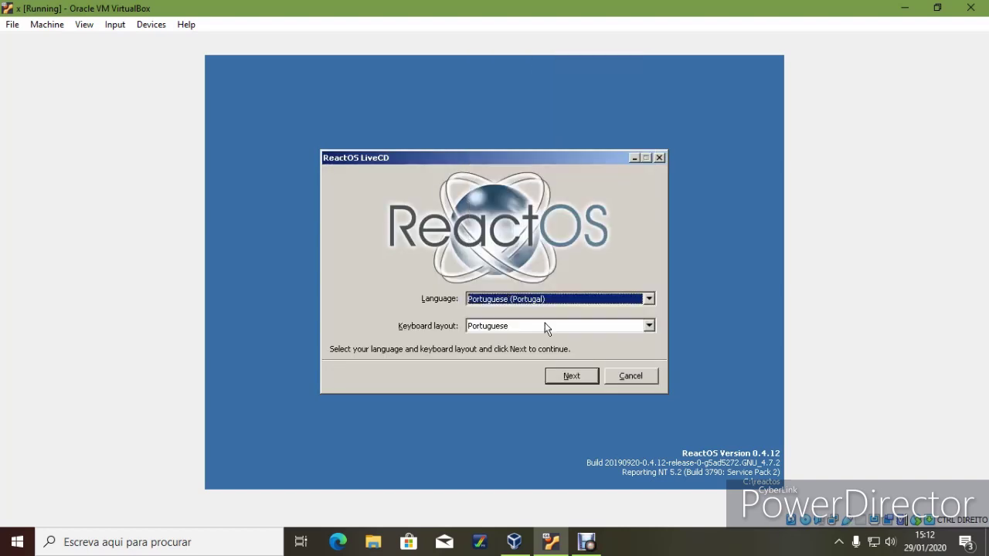
click(618, 375)
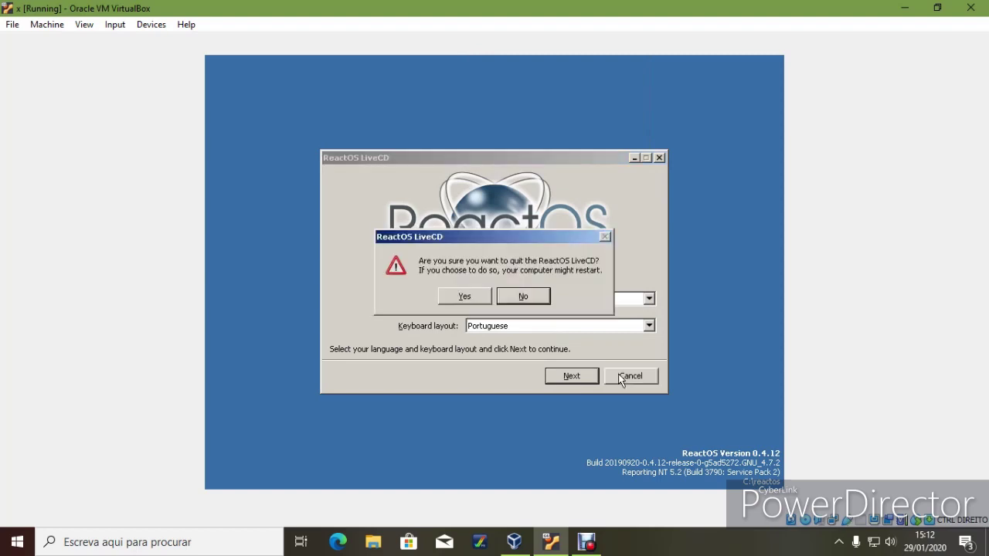
click(487, 300)
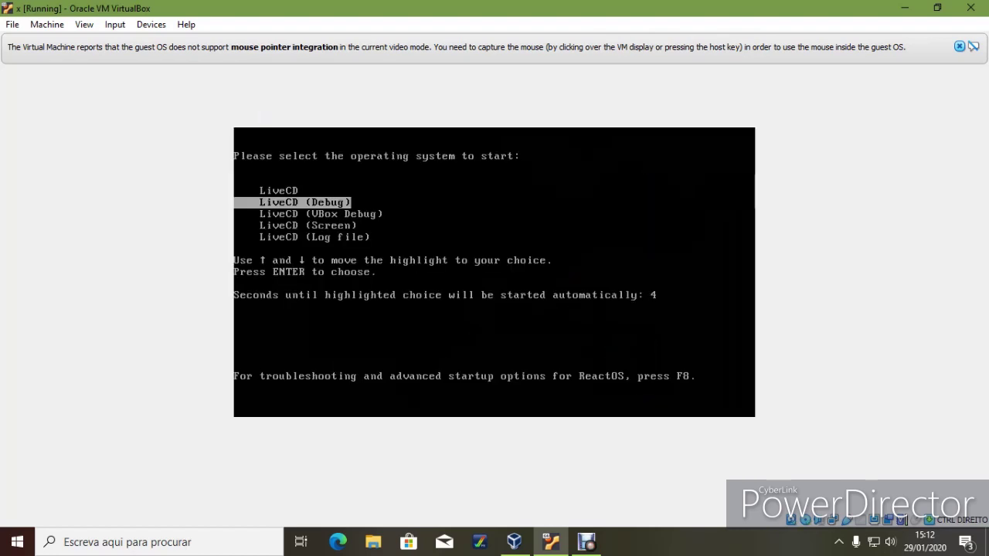
Boot the plain LiveCD entry and run ReactOS Live CD with English (United States) and the US keyboard layout.
key(Up)
key(Return)
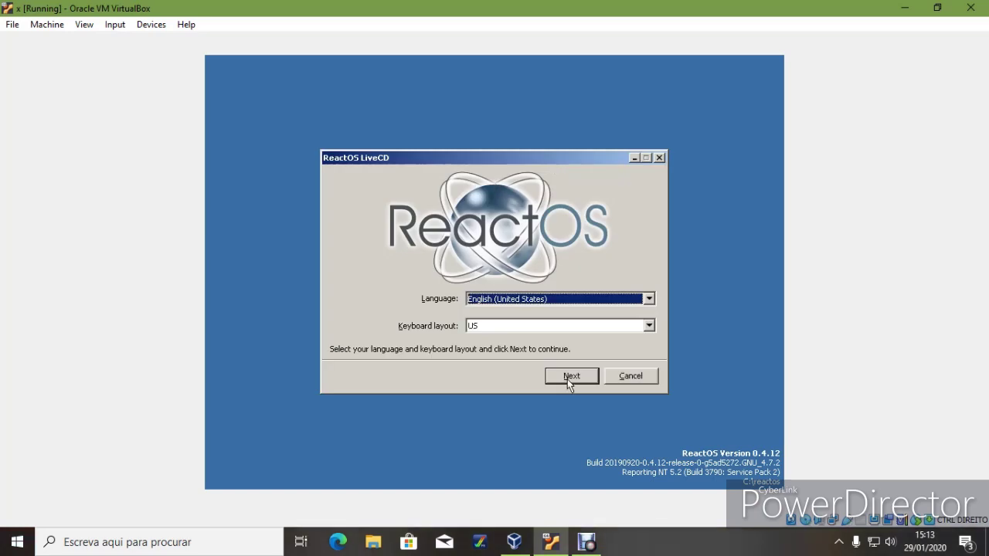
click(568, 383)
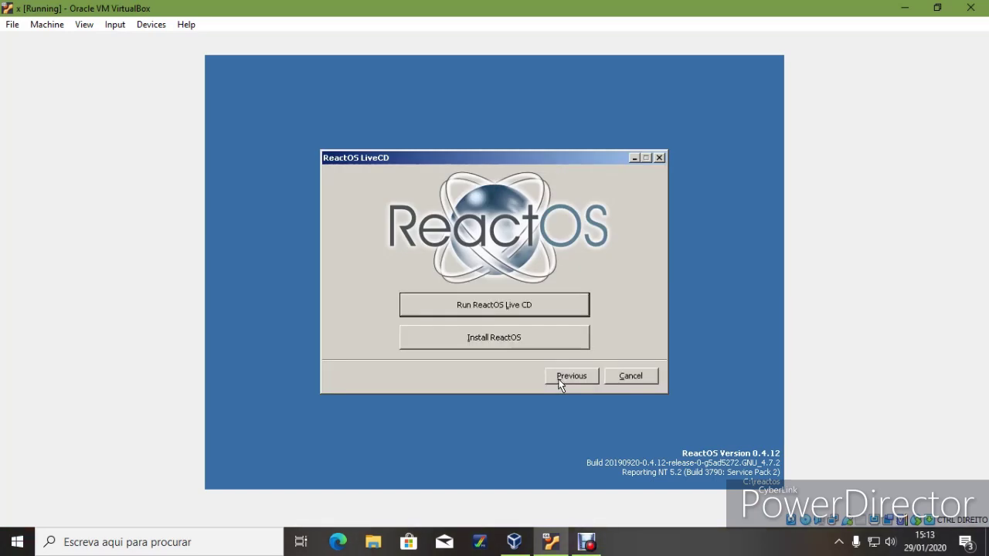
click(519, 304)
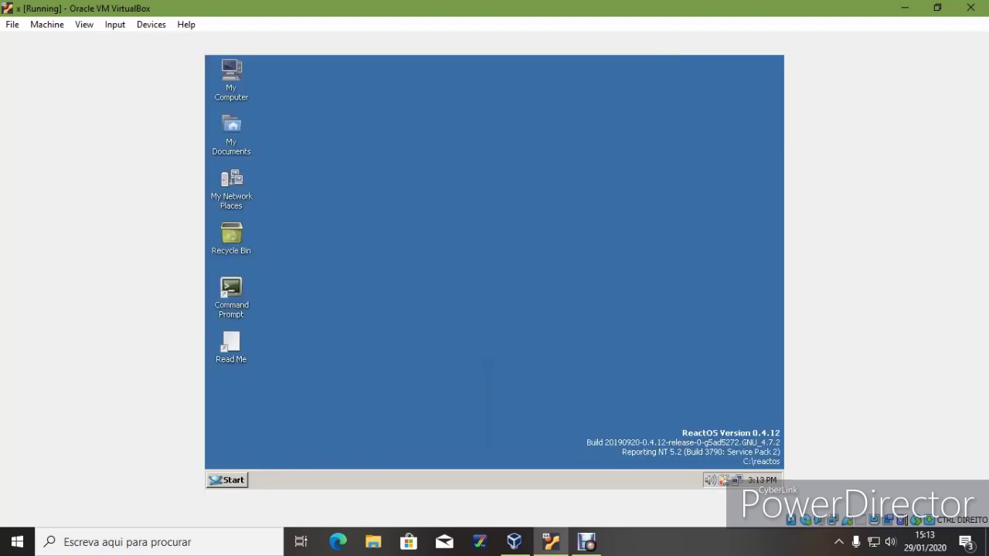
Try out the ReactOS Calculator by entering the digits 5623, then close it.
click(229, 479)
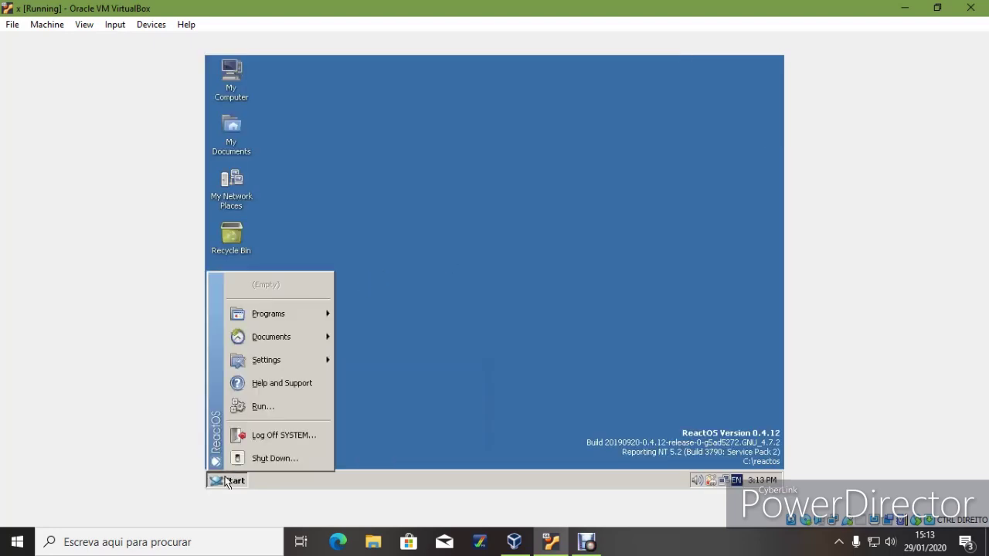
mouse_move(285, 315)
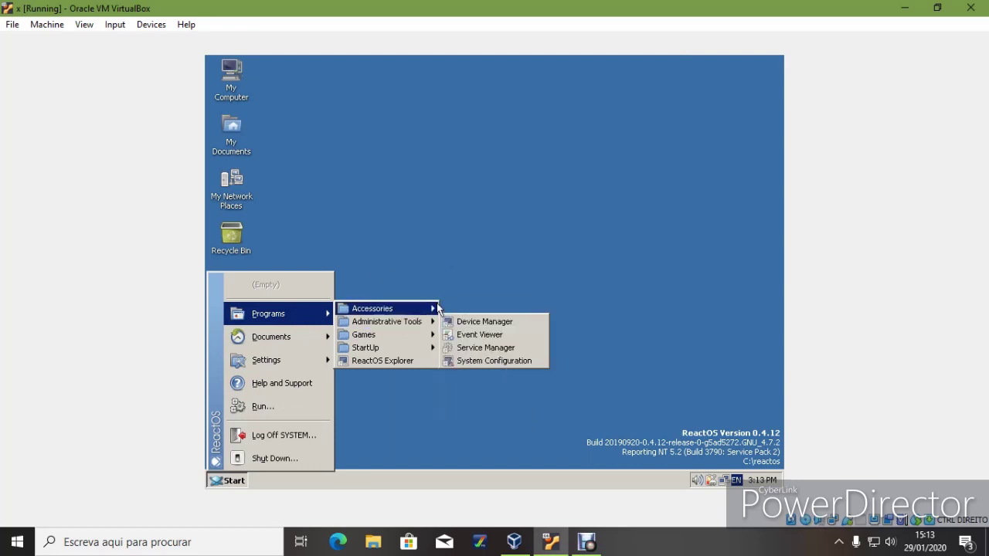
mouse_move(435, 308)
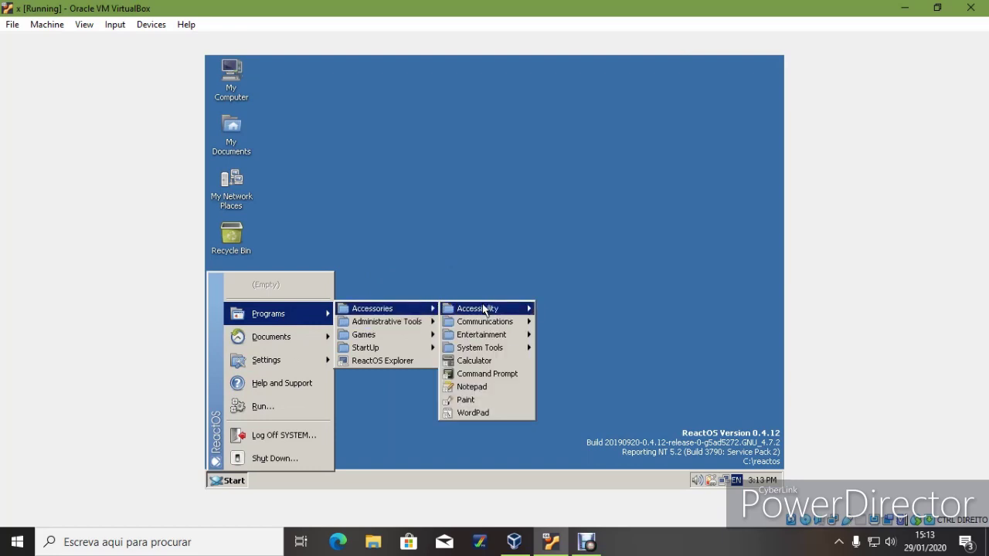
click(522, 360)
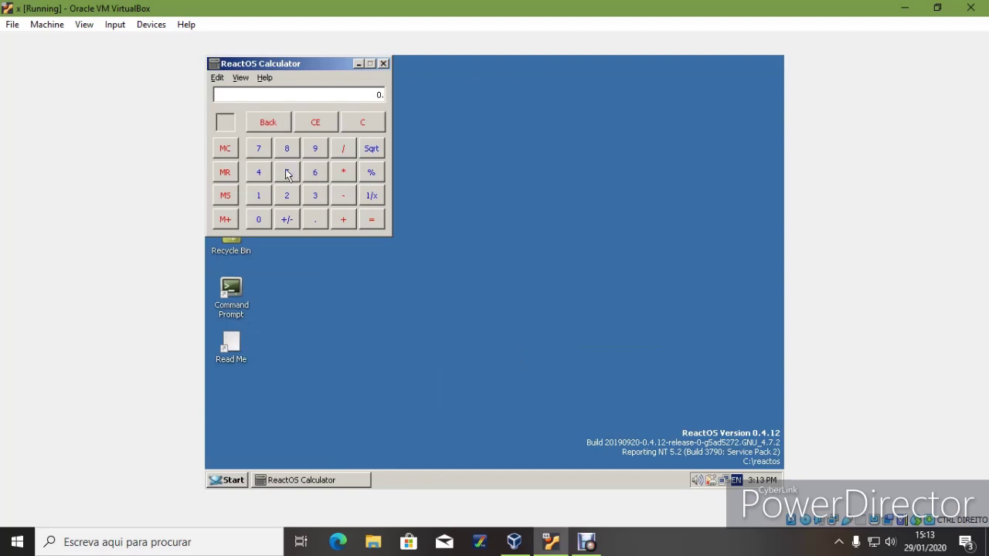
click(286, 173)
click(314, 174)
click(294, 196)
click(315, 194)
click(381, 64)
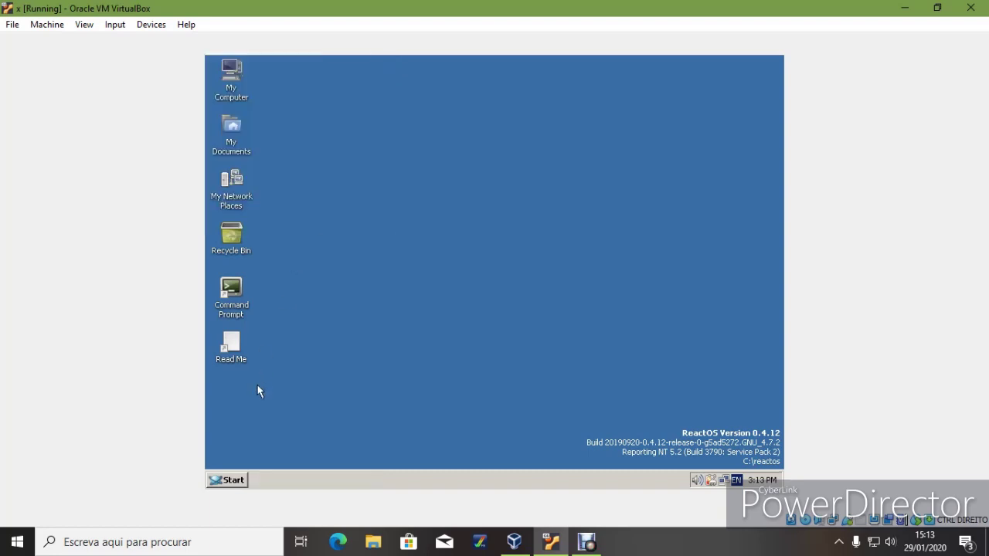
Start a Spider Solitaire game, move its window to reveal the whole table, and close the game.
click(224, 480)
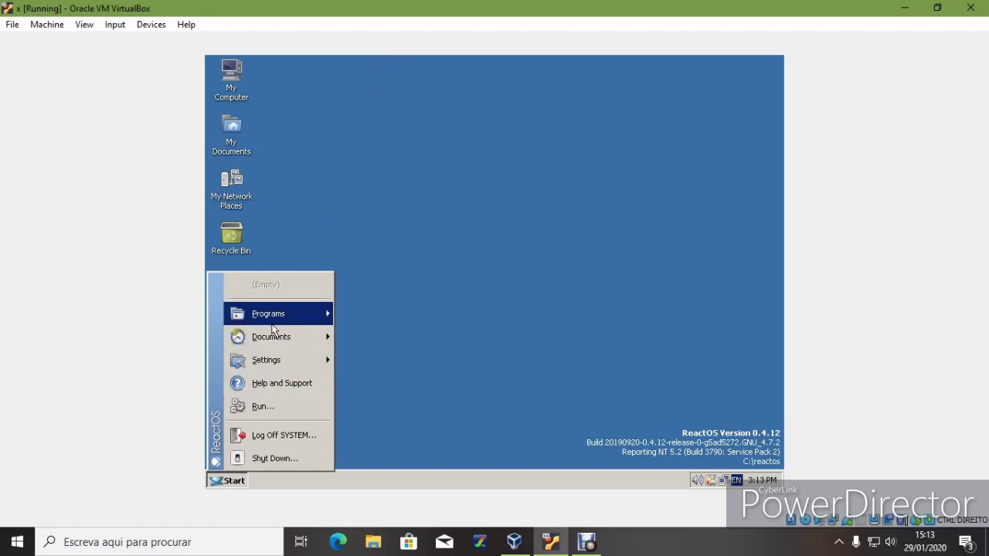
mouse_move(272, 317)
mouse_move(400, 337)
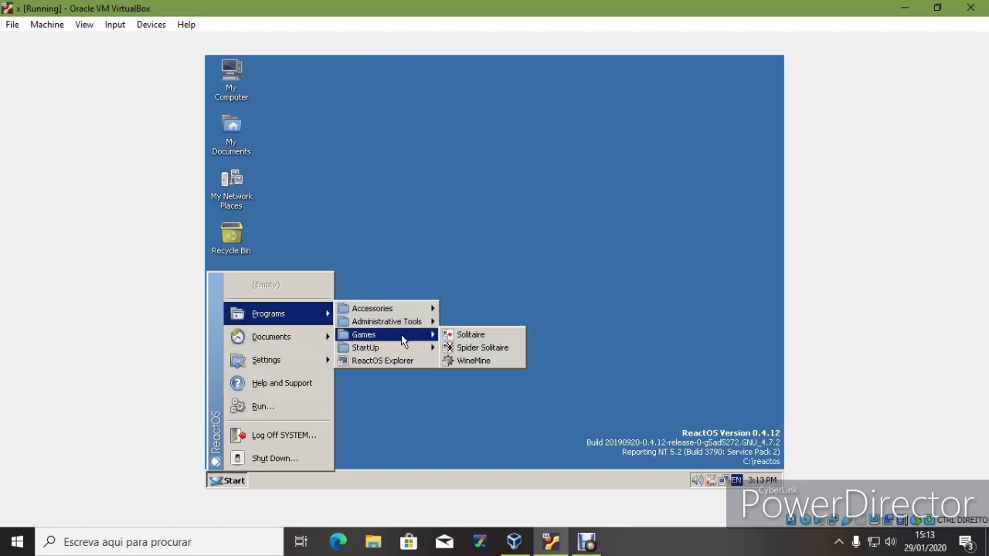
click(487, 349)
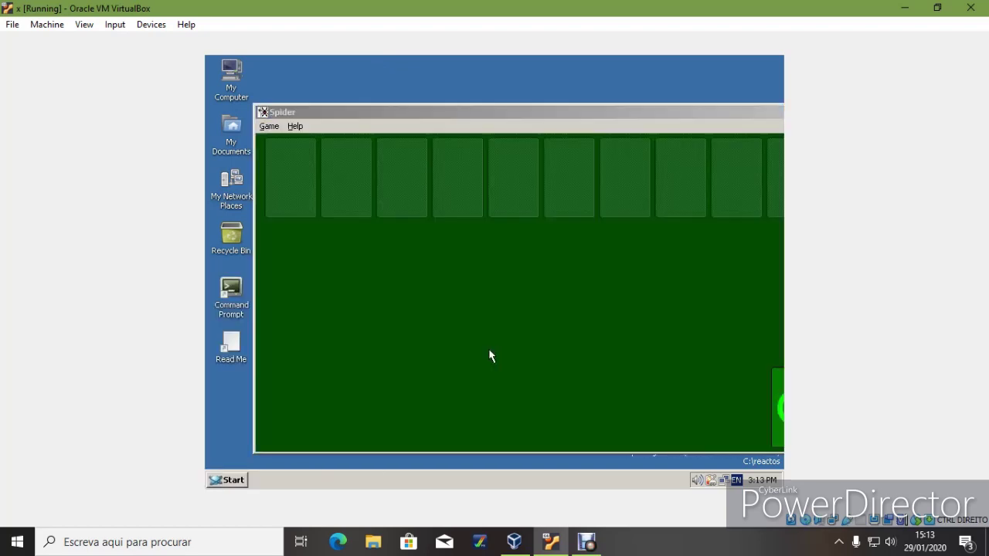
click(402, 331)
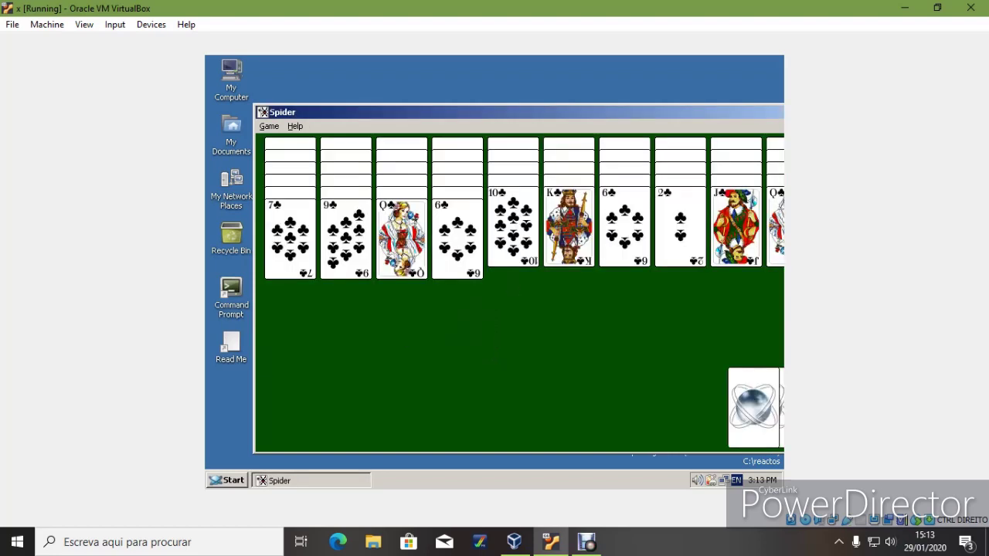
drag(662, 117, 592, 116)
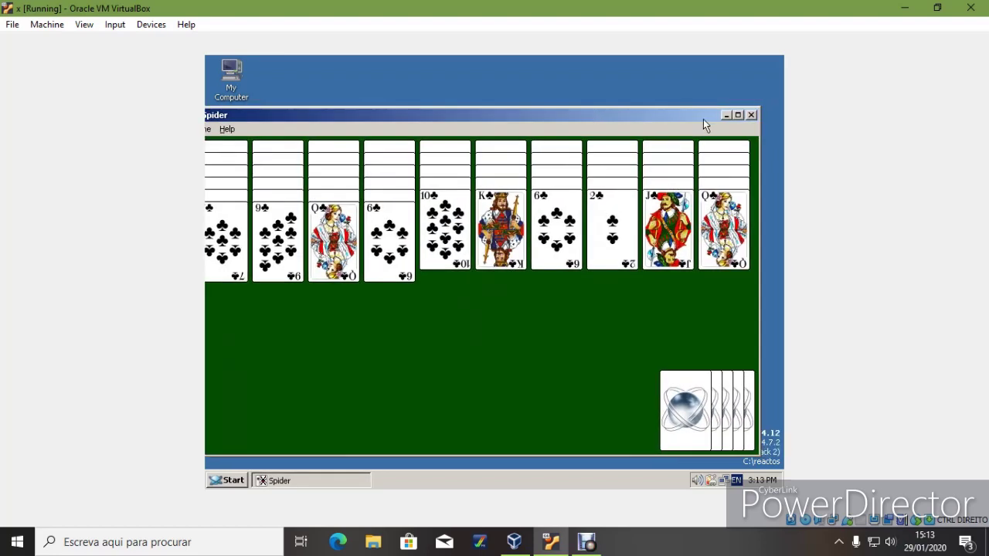
click(751, 115)
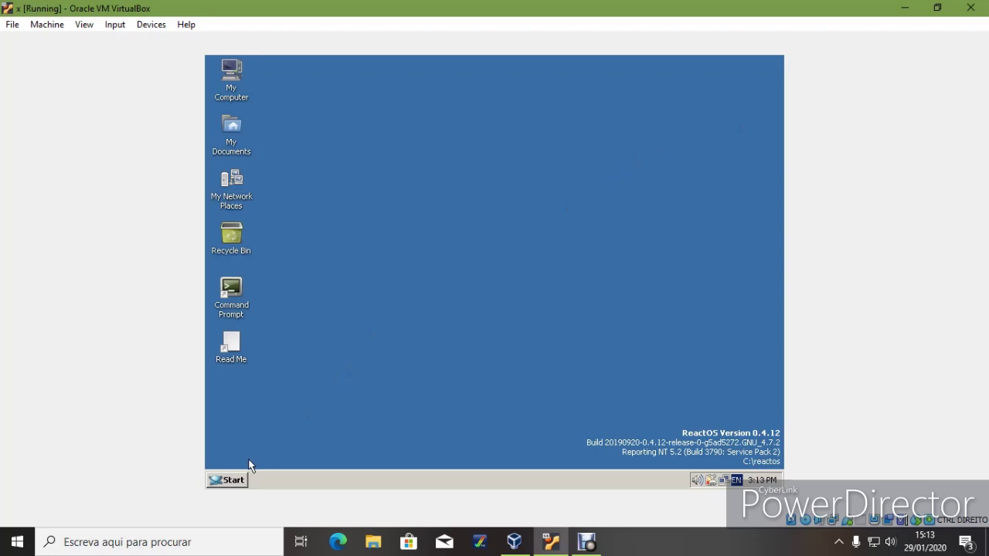
Open ReactOS Explorer to view the My Documents folder, then close its window.
click(222, 485)
mouse_move(258, 318)
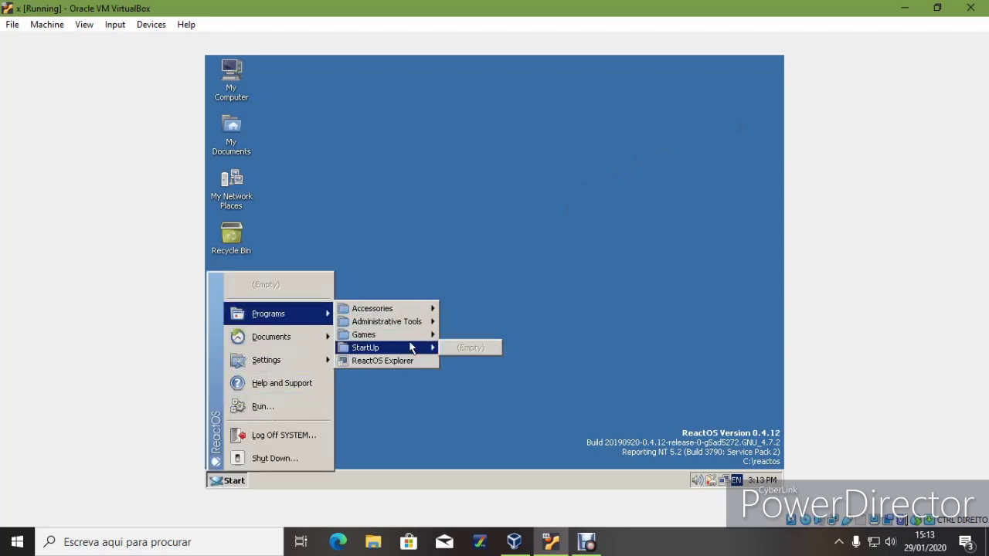
click(414, 360)
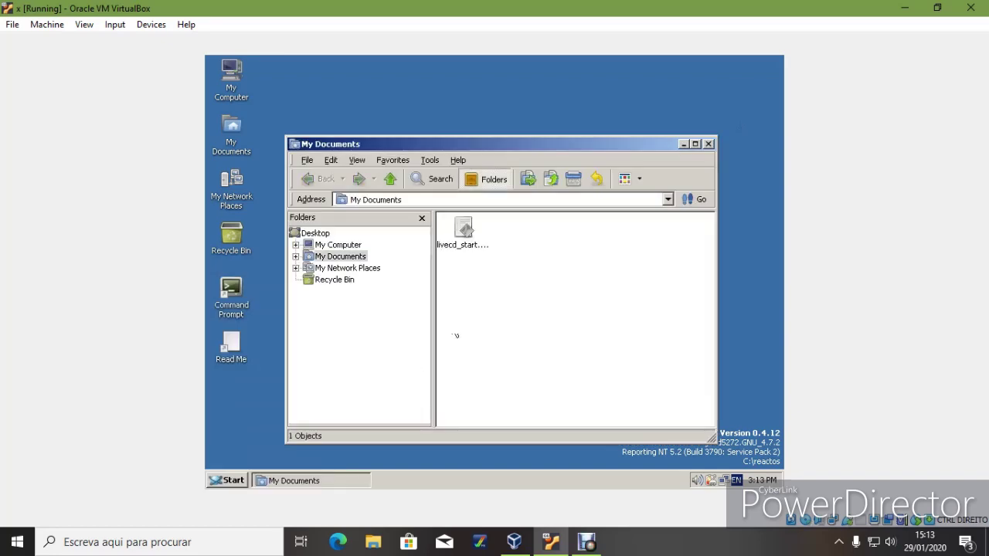
click(706, 146)
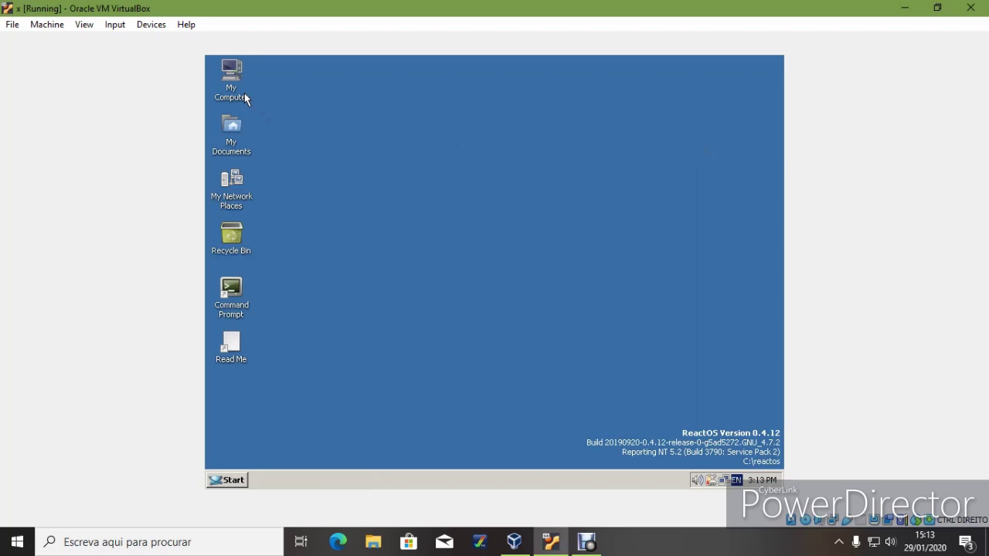
double_click(244, 185)
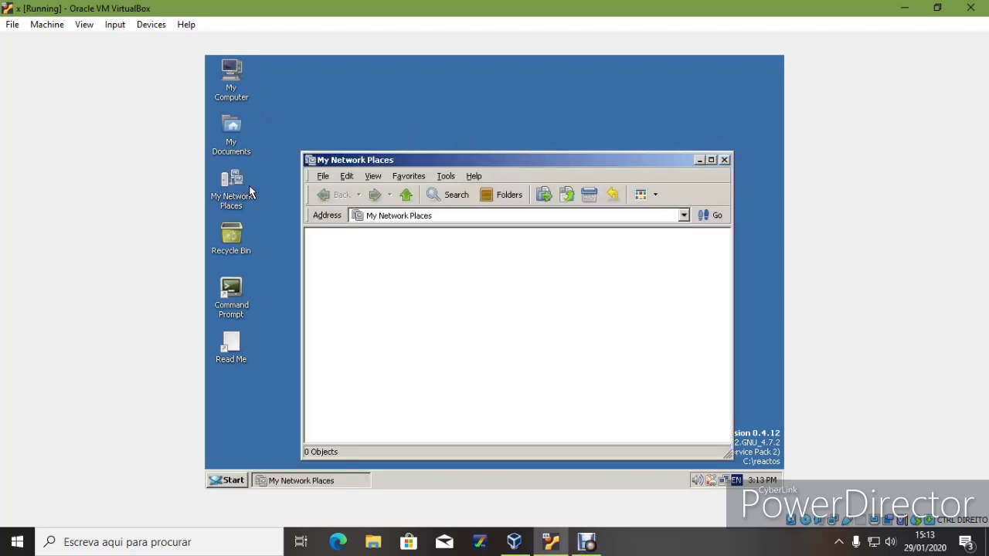
click(445, 218)
key(BackSpace)
text(www.google.com)
key(Return)
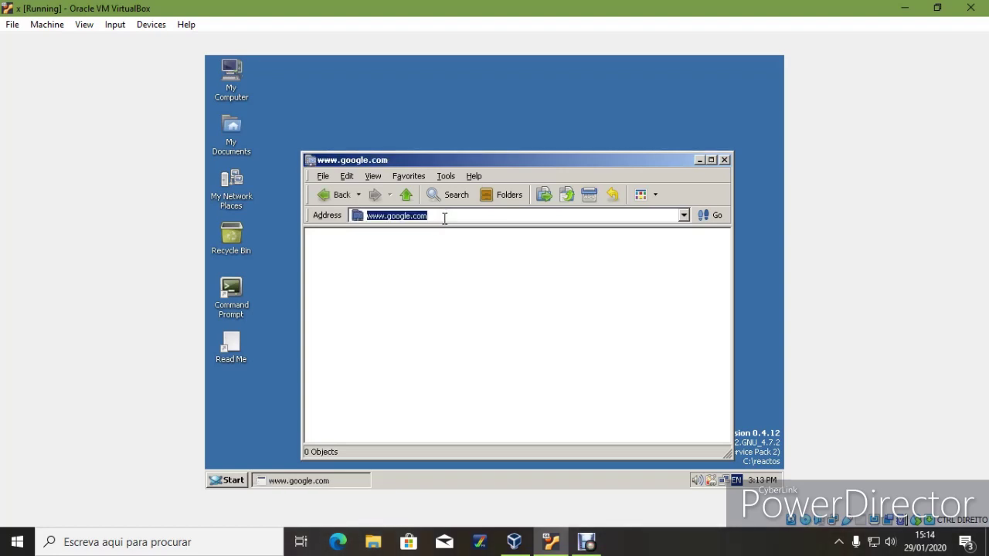
drag(456, 162, 427, 122)
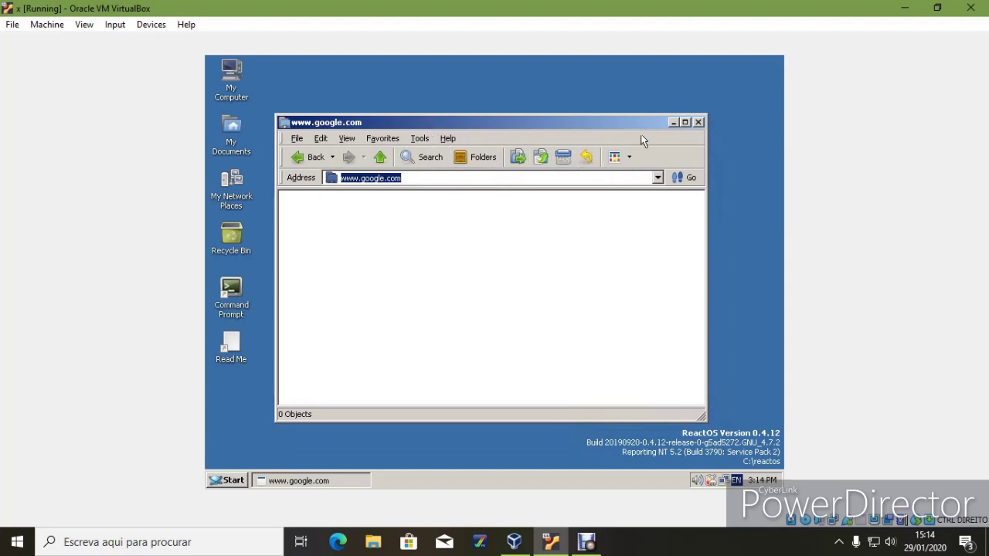
click(698, 122)
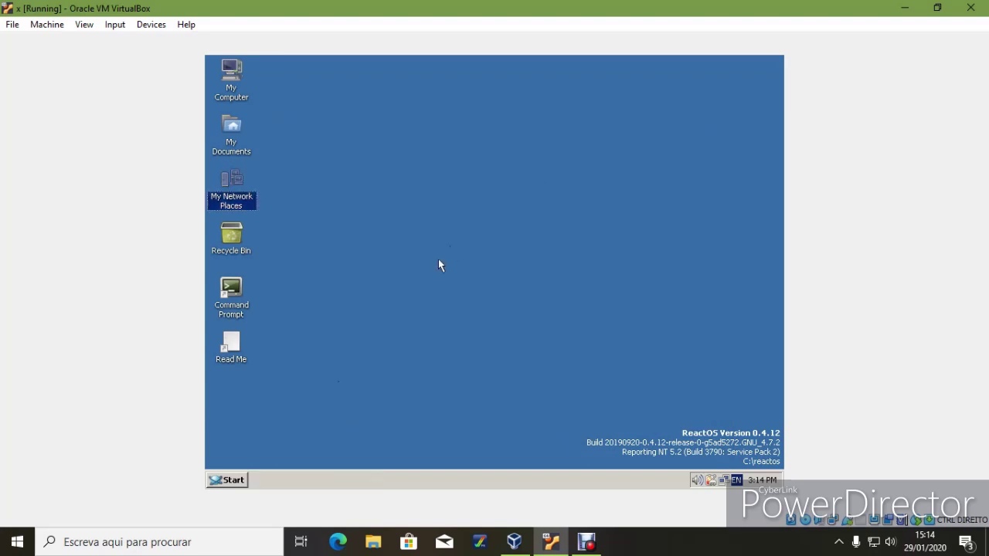
Launch the ReactOS Multimedia Player from the Entertainment accessories, move its window toward the middle of the desktop, and close it.
click(228, 477)
mouse_move(263, 317)
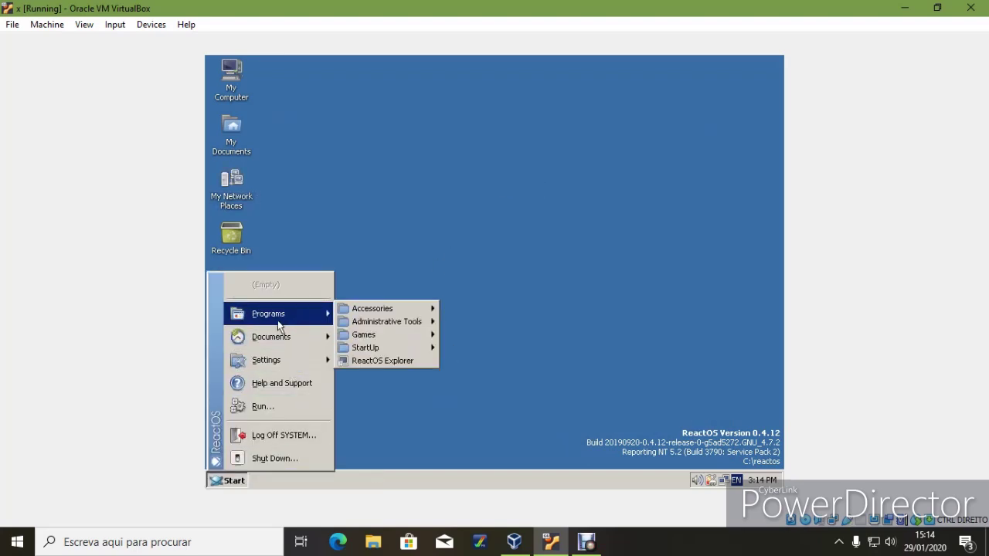
mouse_move(422, 339)
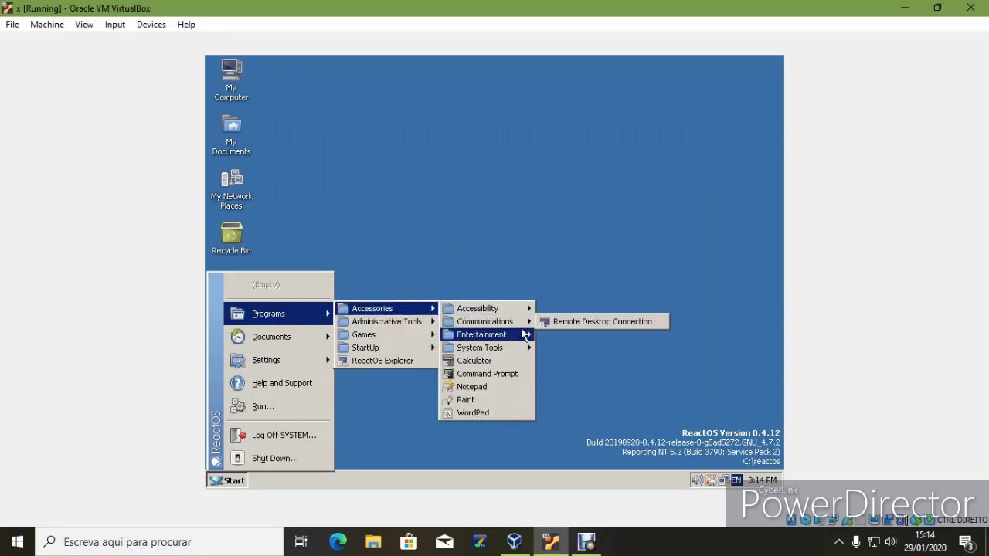
mouse_move(526, 335)
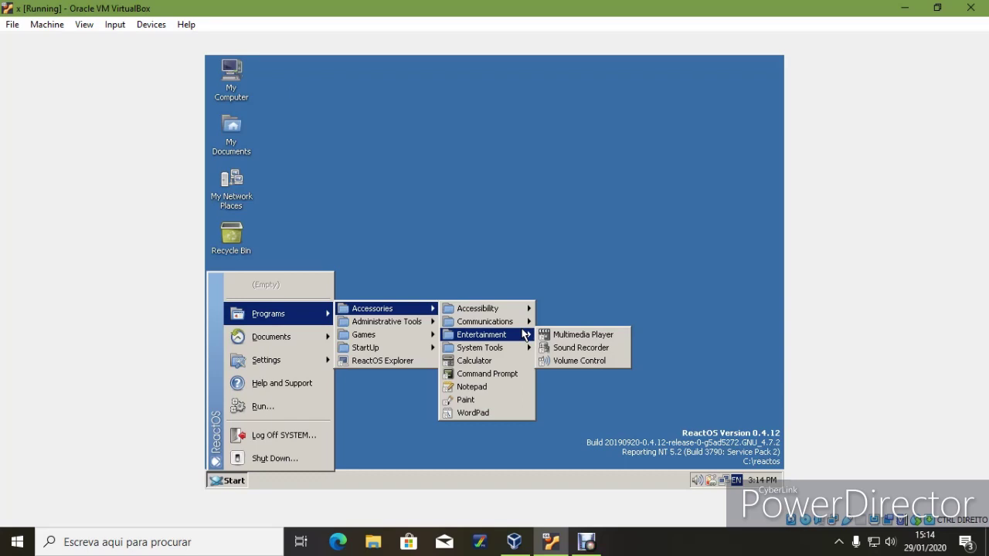
click(566, 335)
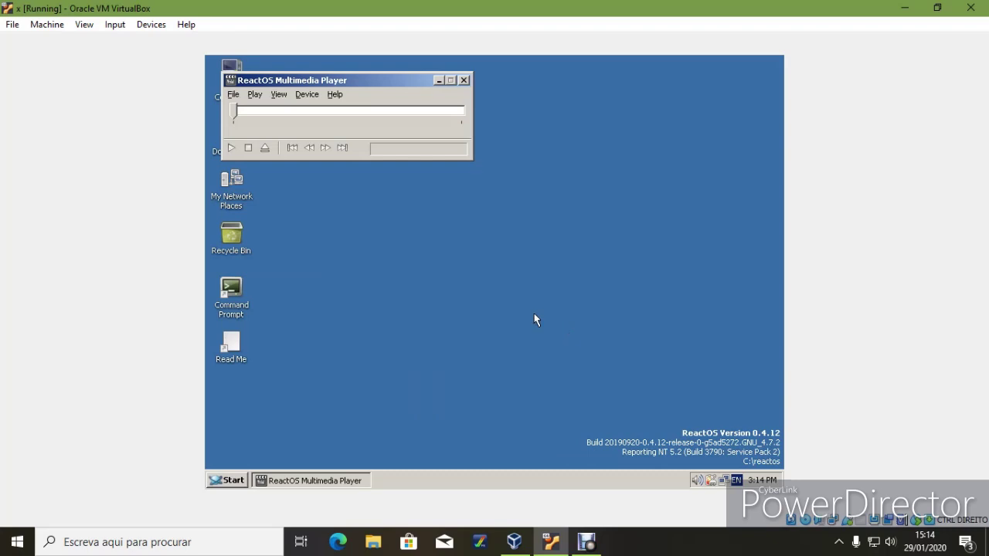
drag(388, 80, 492, 153)
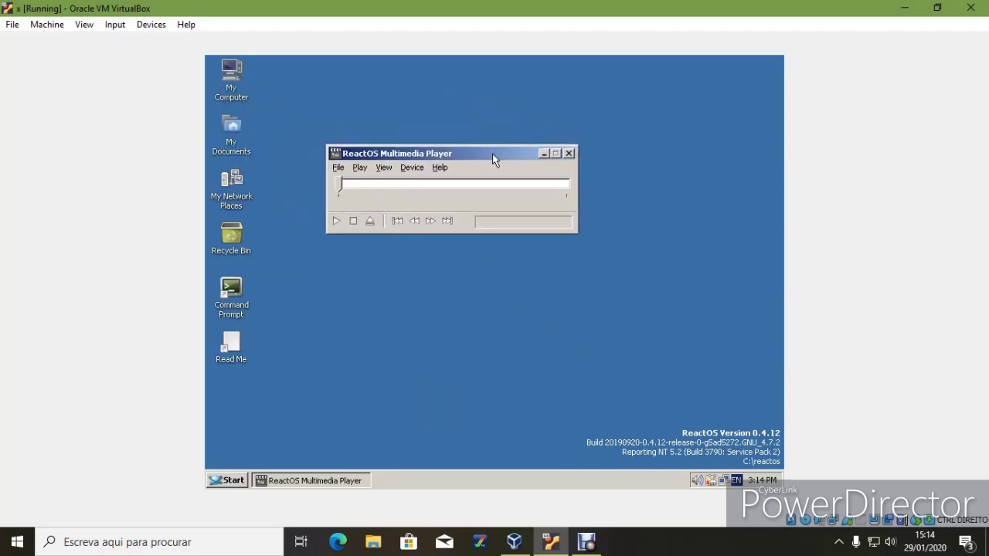
click(570, 153)
Try to create a new bitmap image on the ReactOS desktop and dismiss the resulting dialog.
right_click(423, 206)
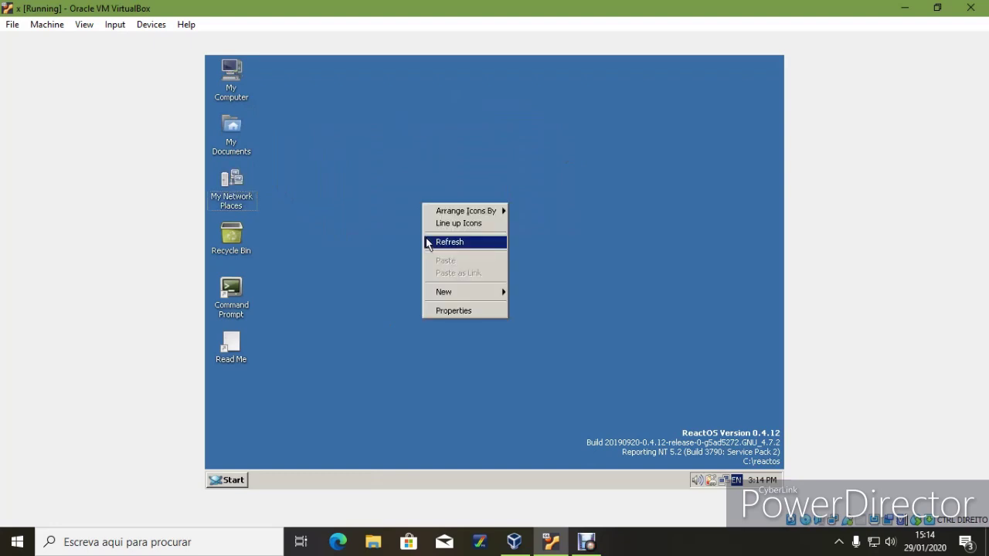
mouse_move(432, 210)
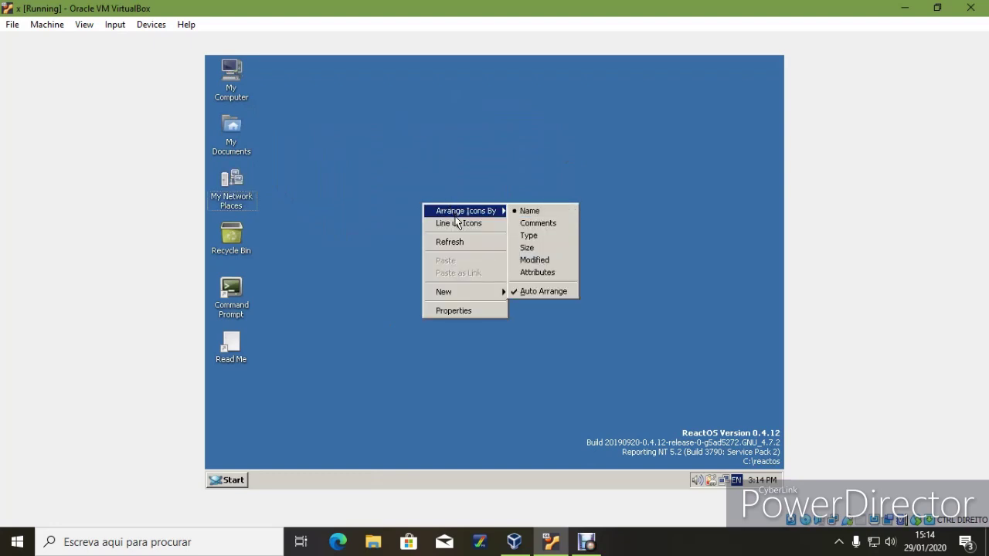
mouse_move(457, 301)
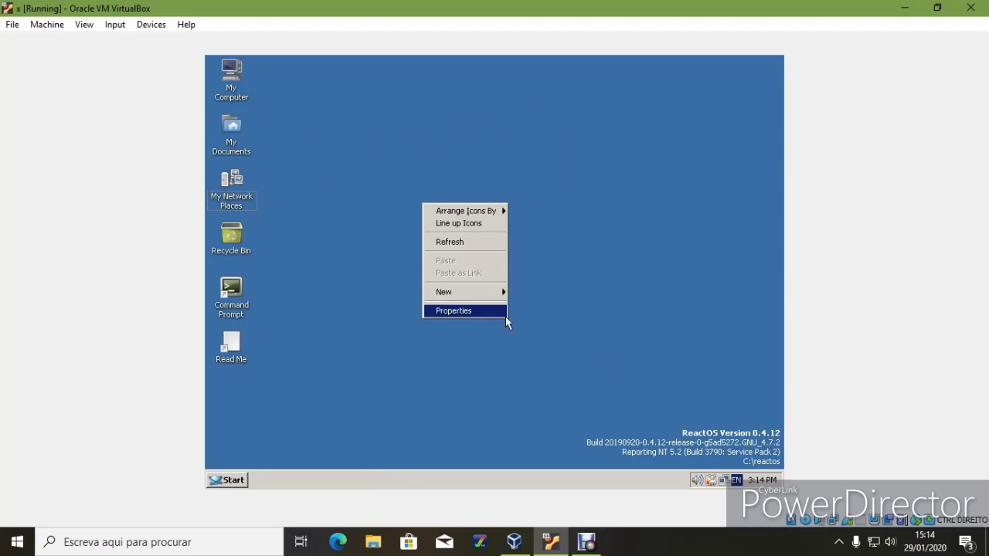
click(539, 331)
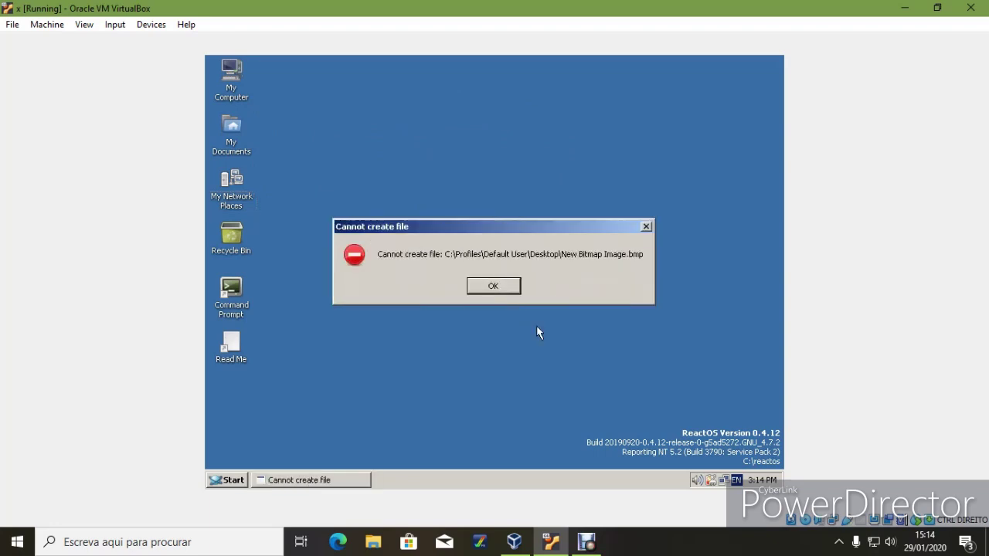
click(492, 290)
Open the desktop's display properties and select the Angelus.02_ROSWP_4-3_1440x1080 wallpaper.
click(463, 306)
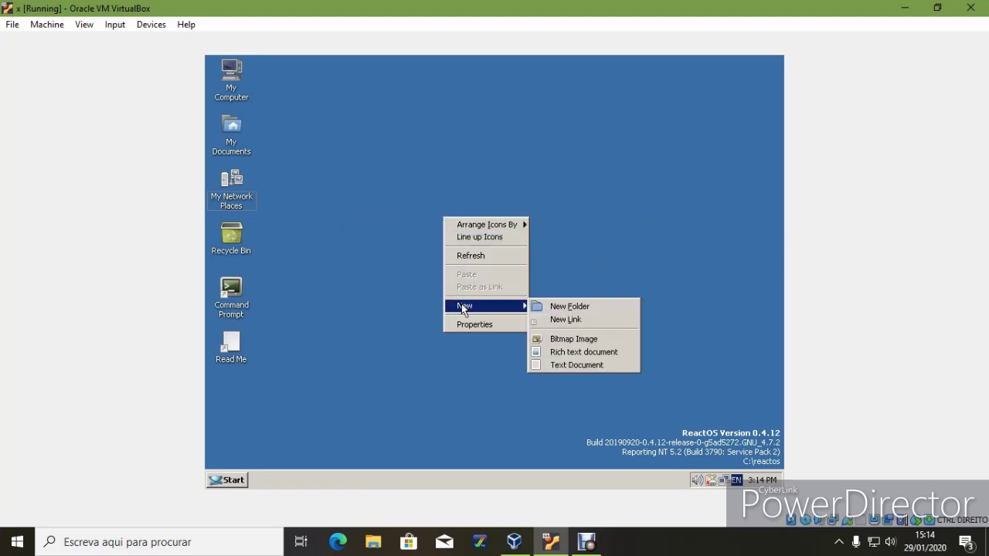
click(490, 325)
click(318, 304)
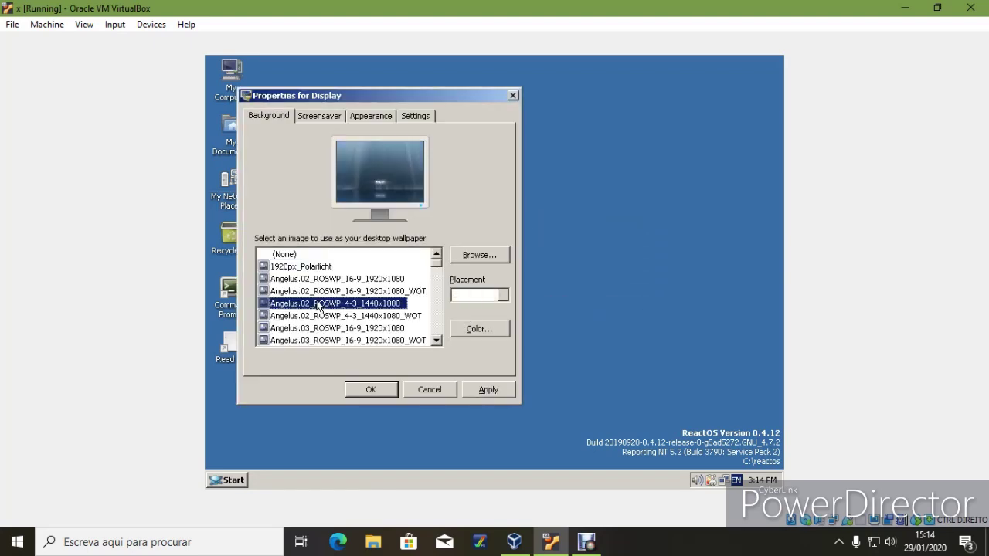
Preview the Circles screensaver, and choose Maze Screensaver as the screensaver instead.
click(309, 122)
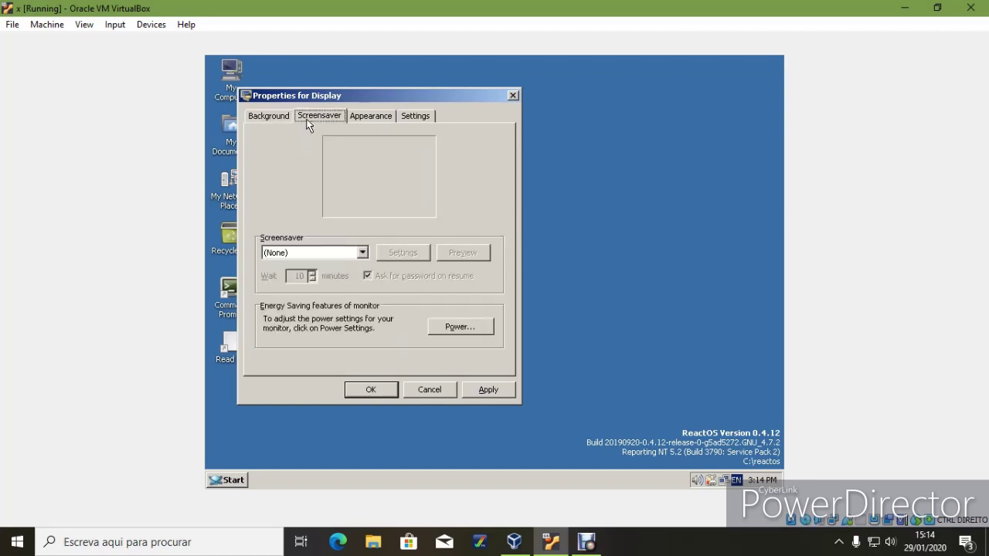
click(360, 253)
click(317, 304)
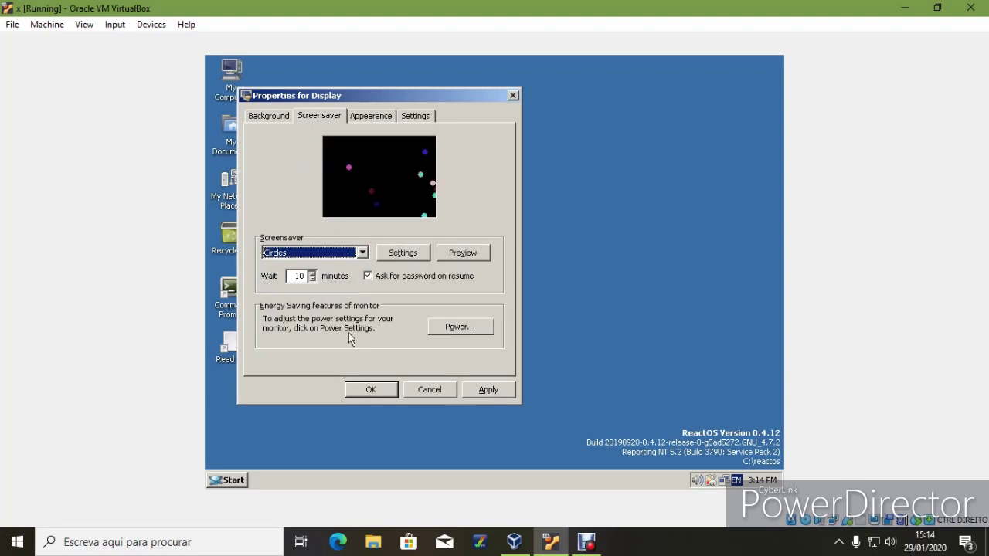
click(361, 252)
click(290, 341)
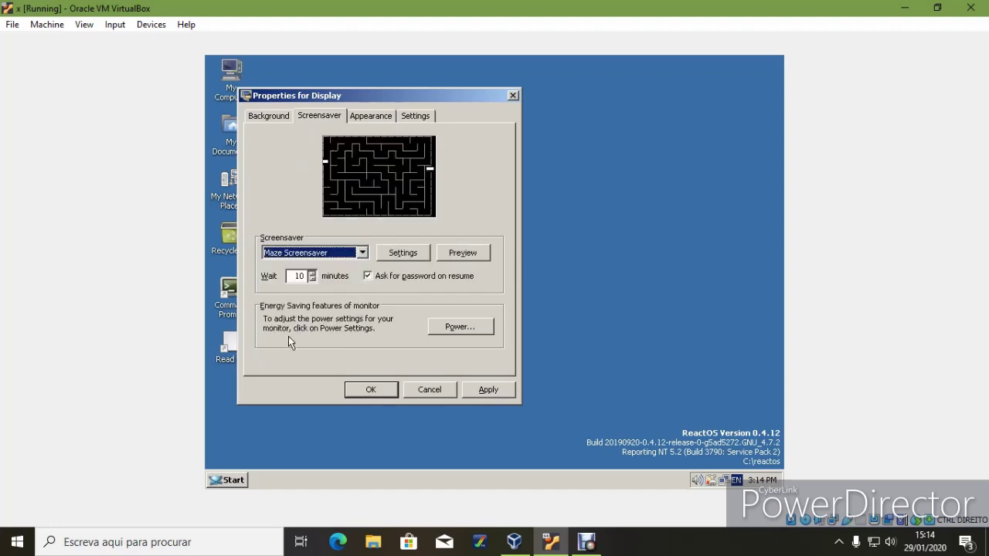
Apply the Lautus visual style with the Ater color scheme and move the display properties window clear of the desktop icons.
click(366, 117)
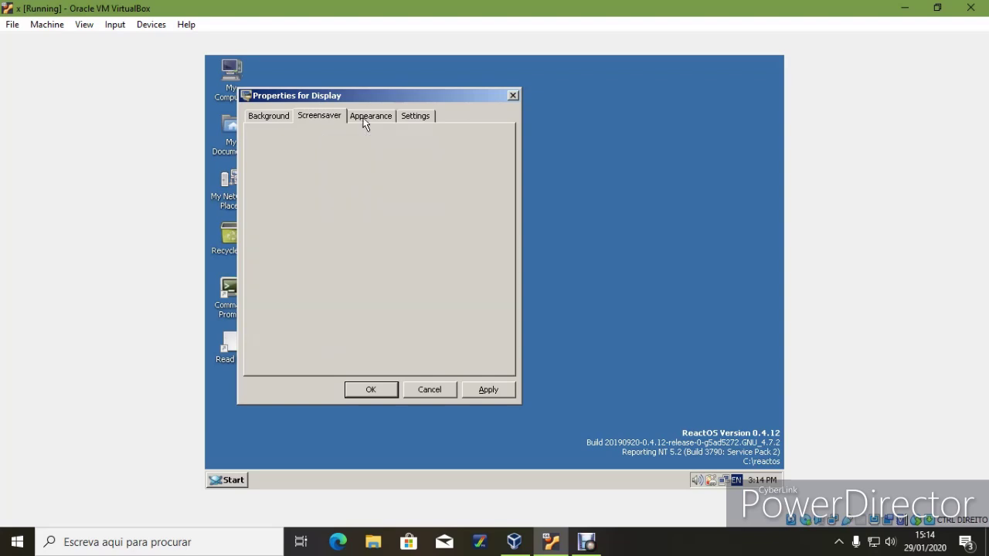
click(360, 296)
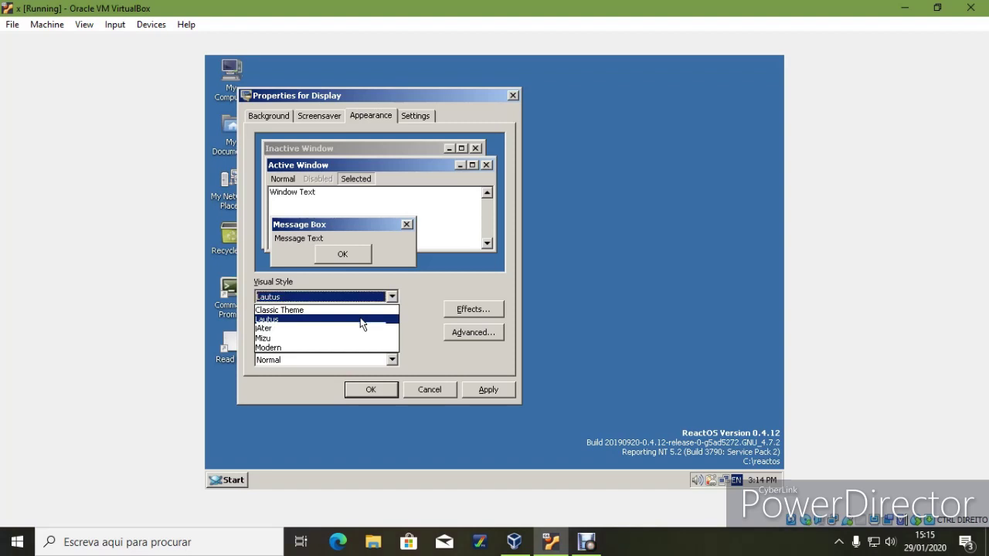
click(360, 319)
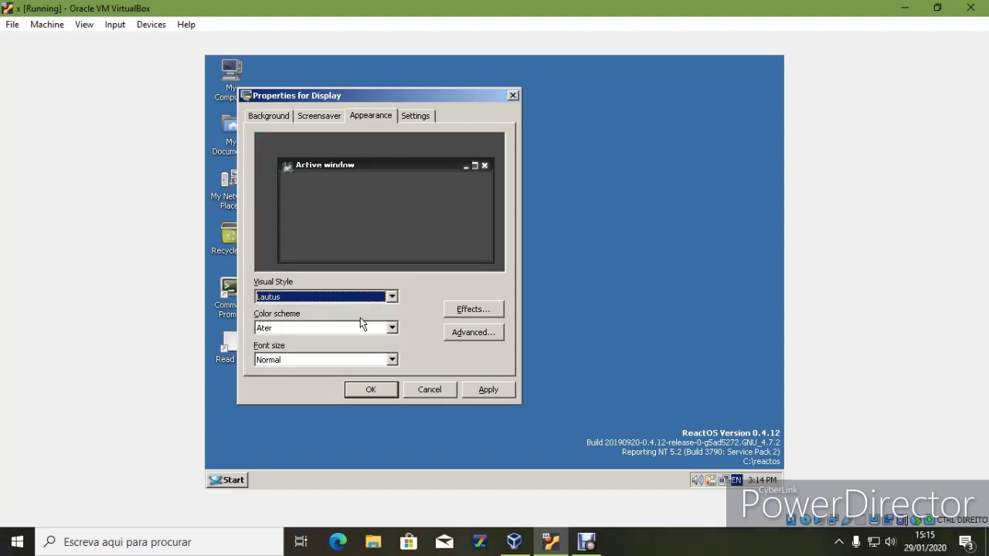
click(471, 382)
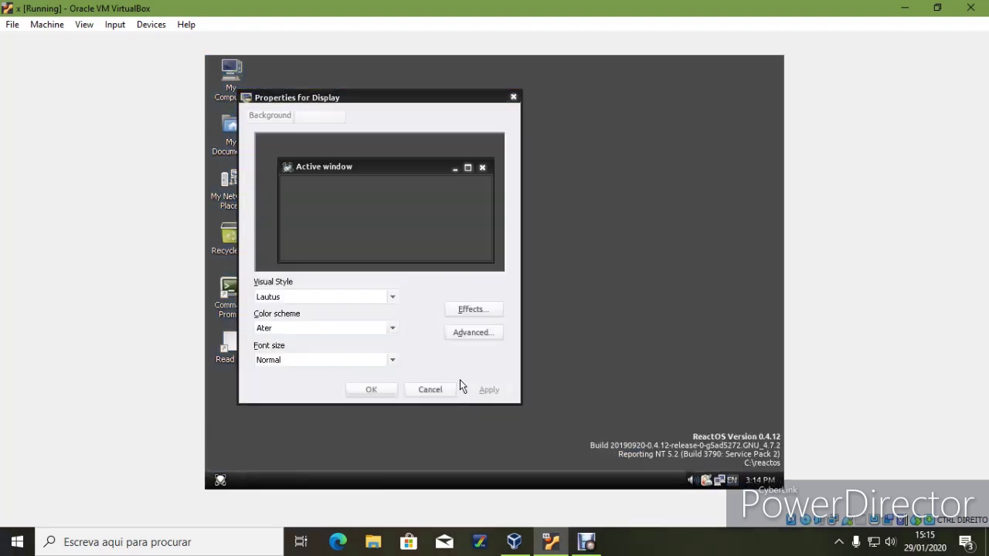
drag(367, 93, 463, 115)
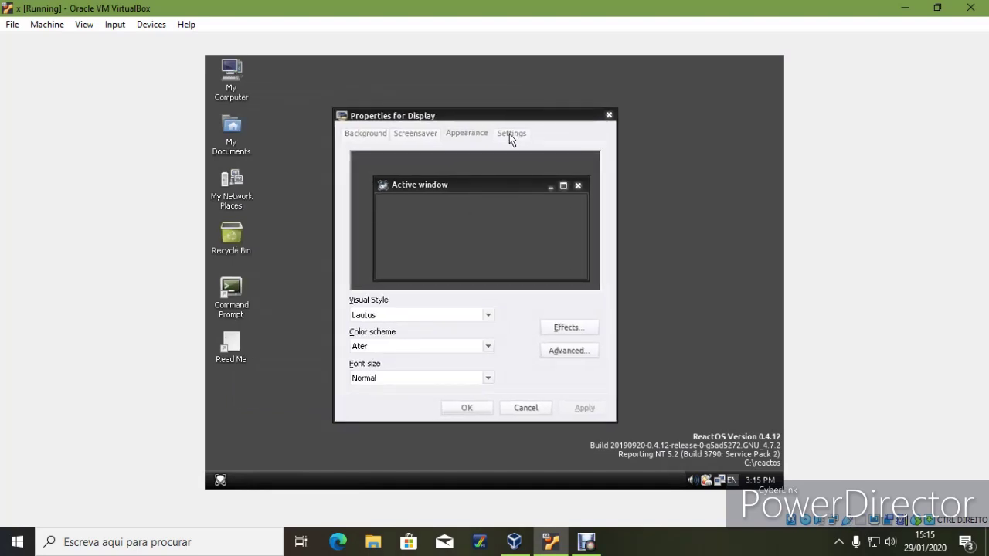
Recheck the screensaver settings, and apply the Mizu visual style with the Light color scheme.
click(417, 133)
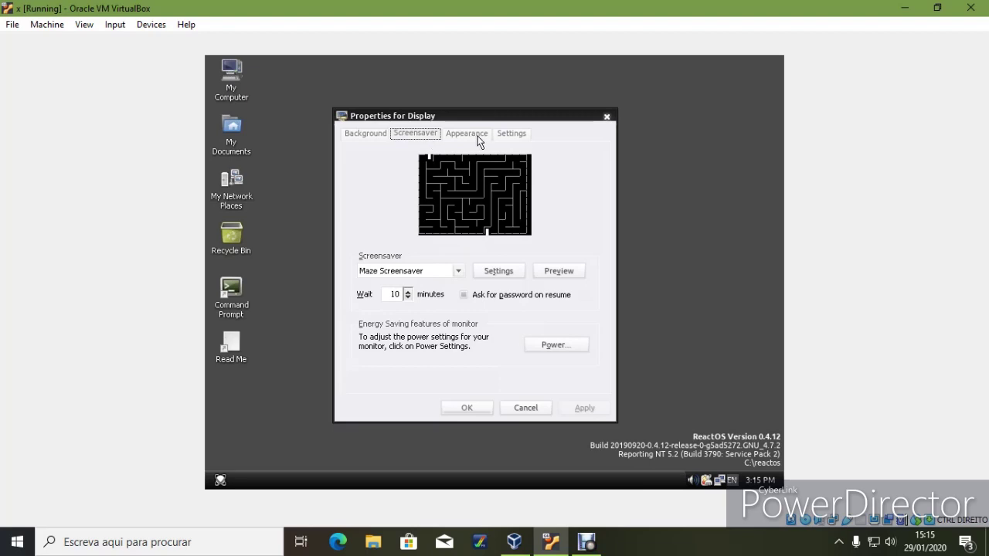
click(485, 136)
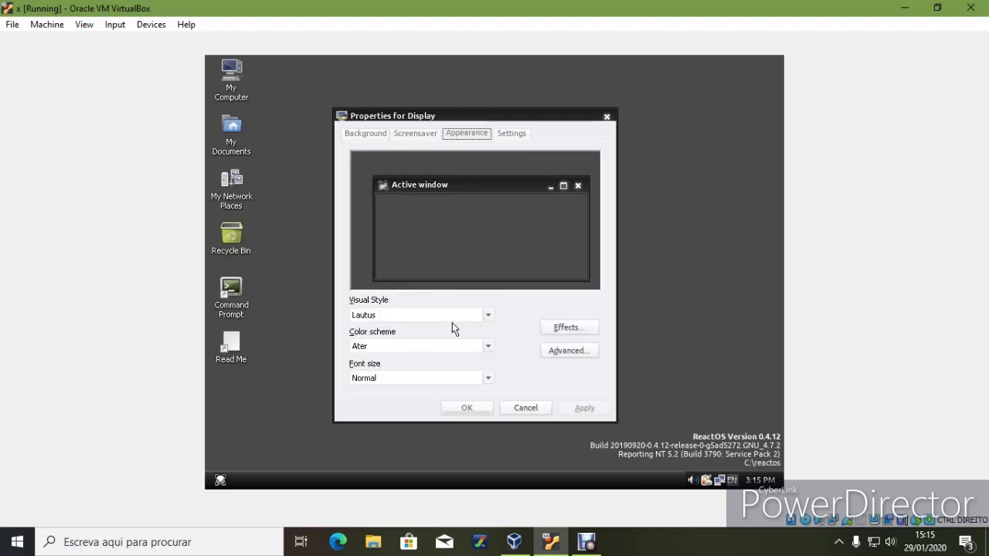
click(486, 313)
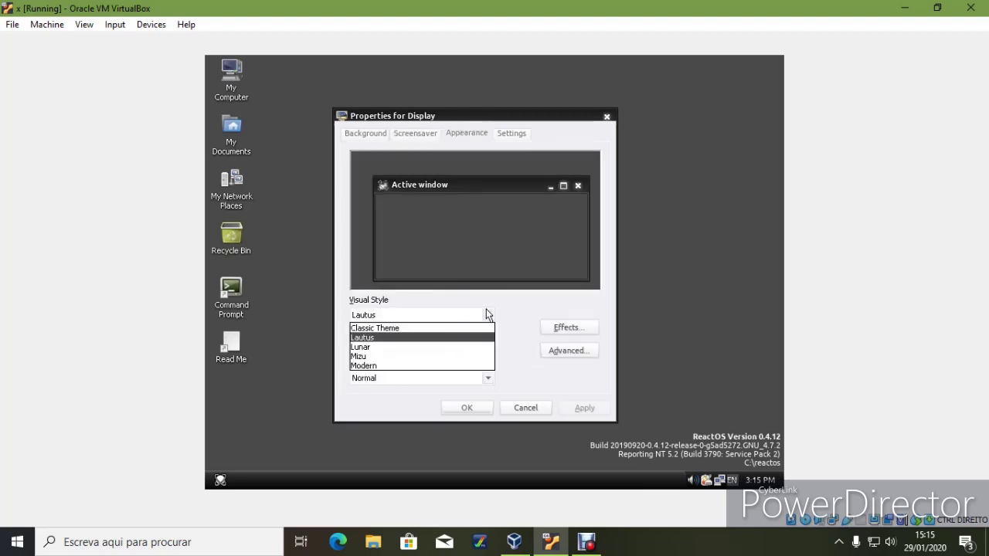
click(435, 356)
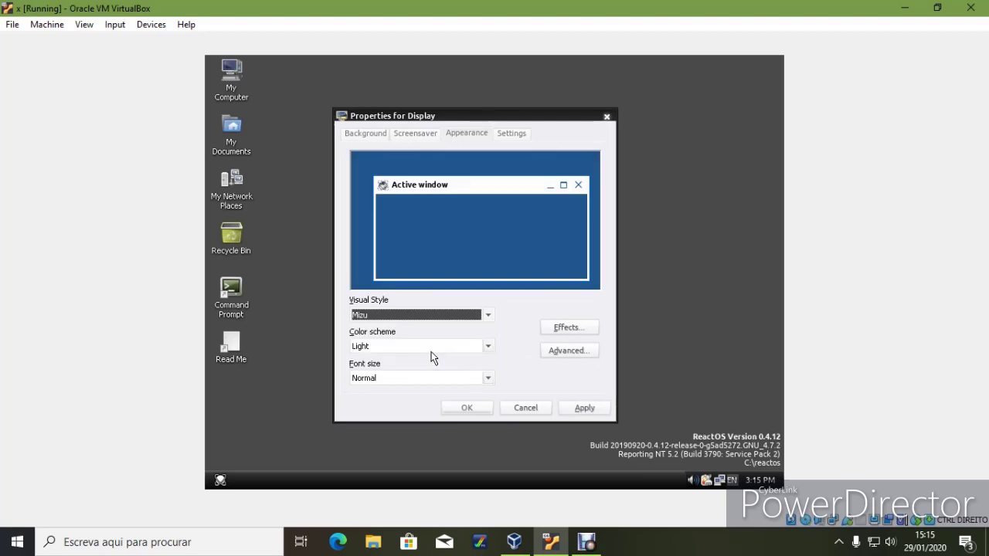
click(580, 410)
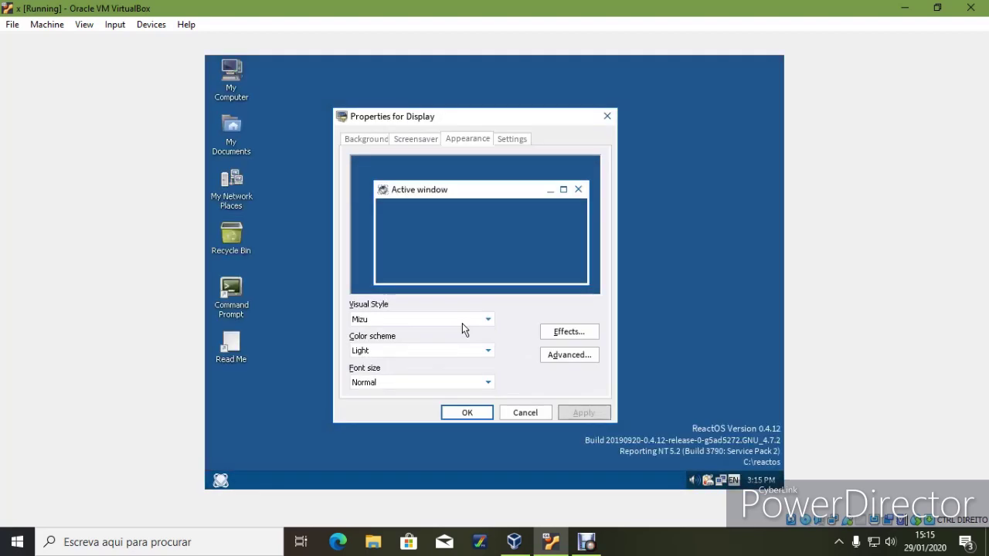
Apply the Modern visual style with the Light color scheme and Regular Fonts.
click(487, 320)
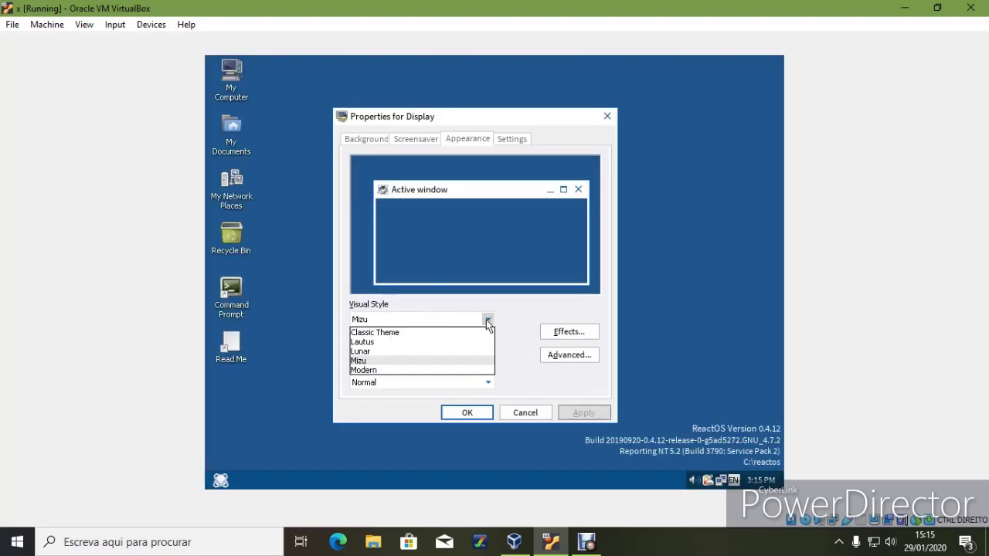
click(422, 370)
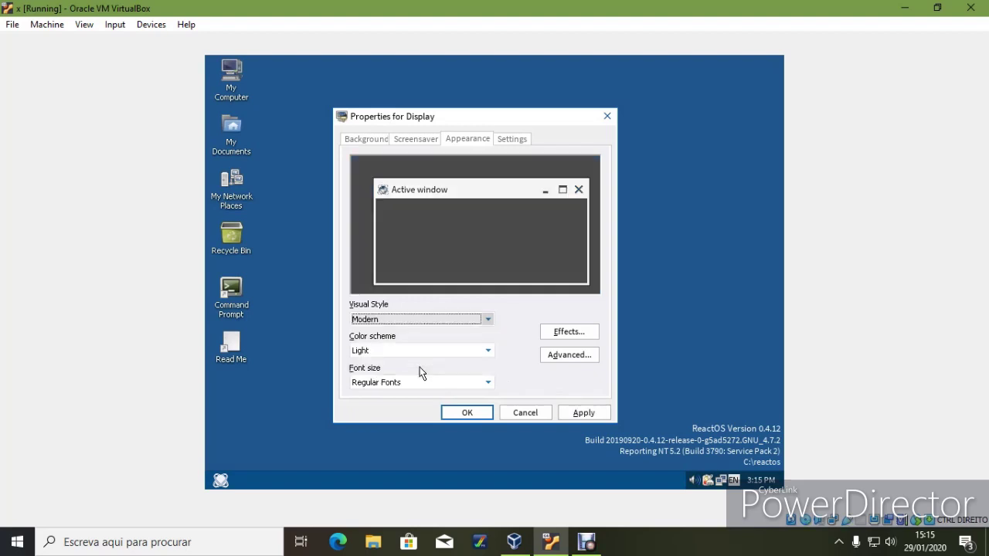
click(589, 417)
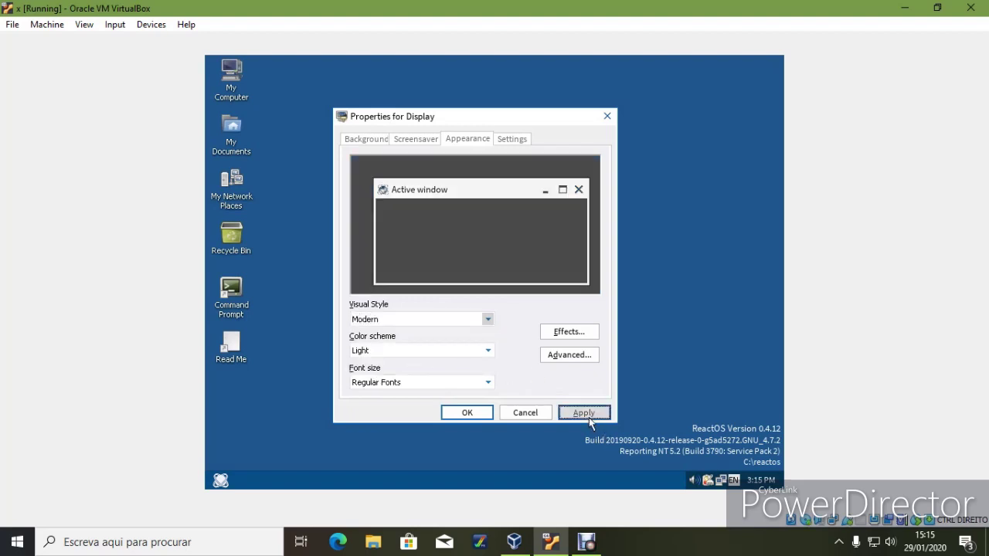
Turn on the transition effect for menus and tooltips in the appearance effects, keeping Slide effect.
click(579, 332)
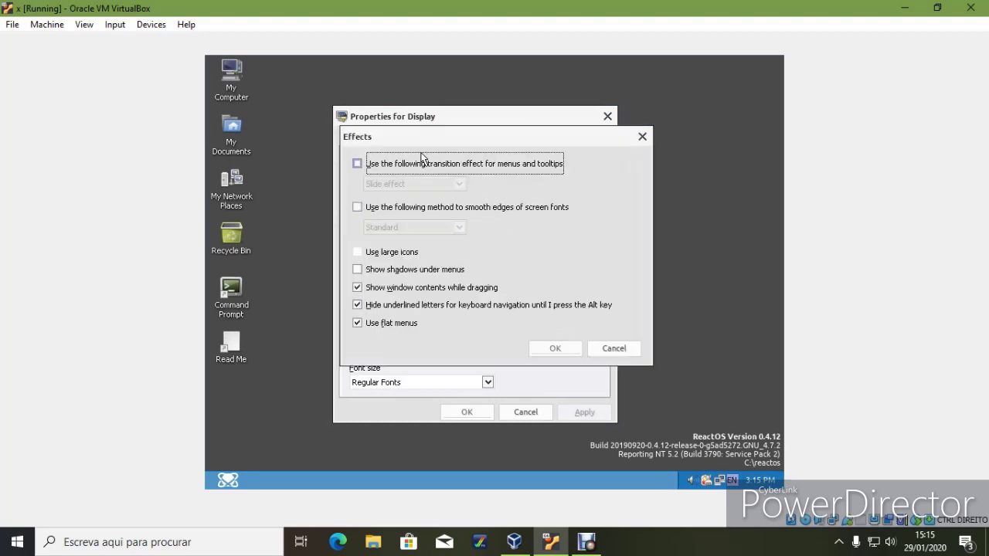
click(396, 165)
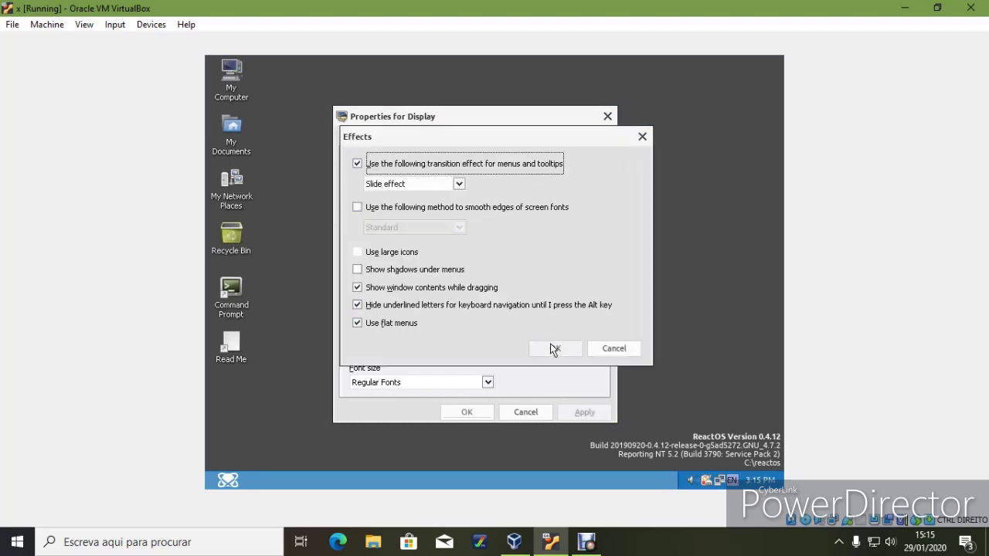
click(459, 184)
click(459, 187)
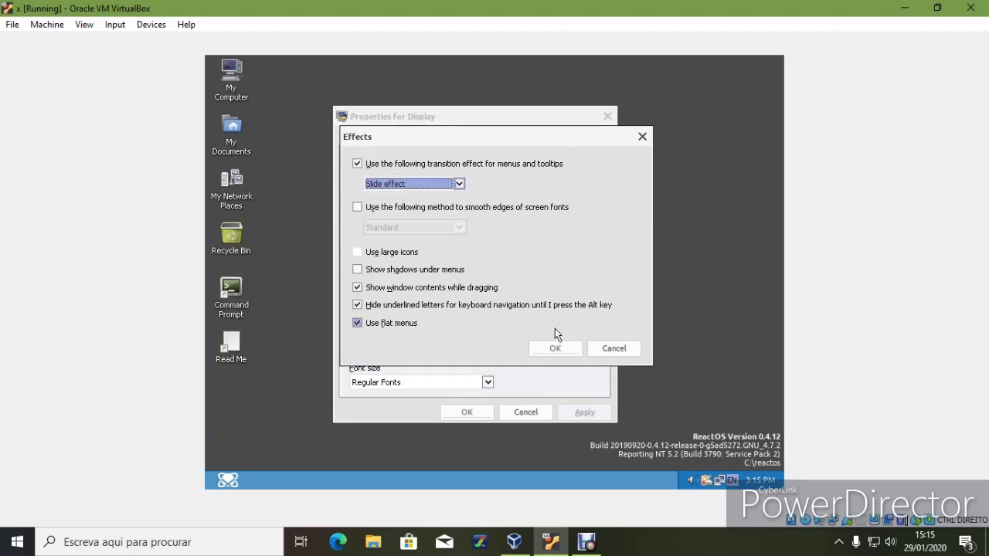
click(550, 349)
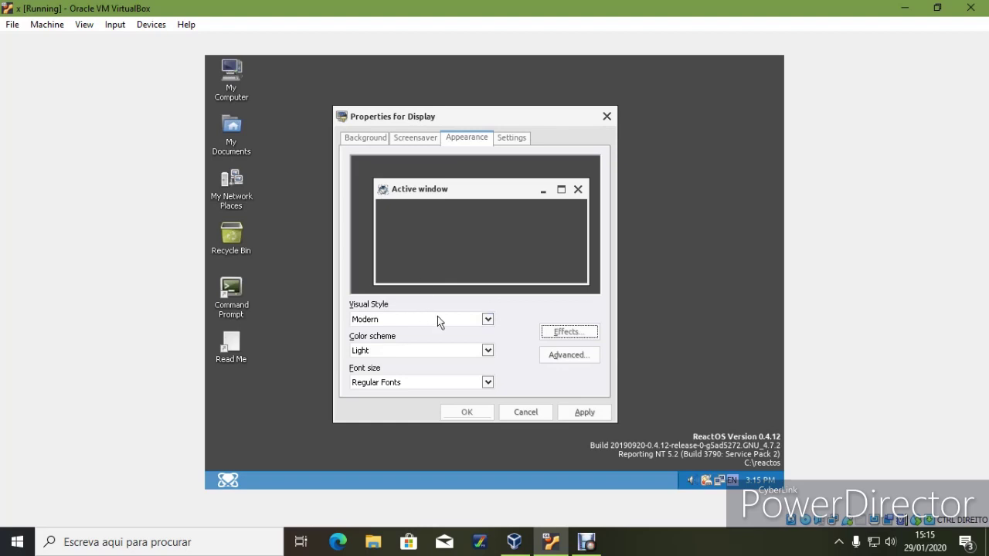
Switch the visual style back to Lautus, apply it, and keep Ater as the color scheme.
click(487, 320)
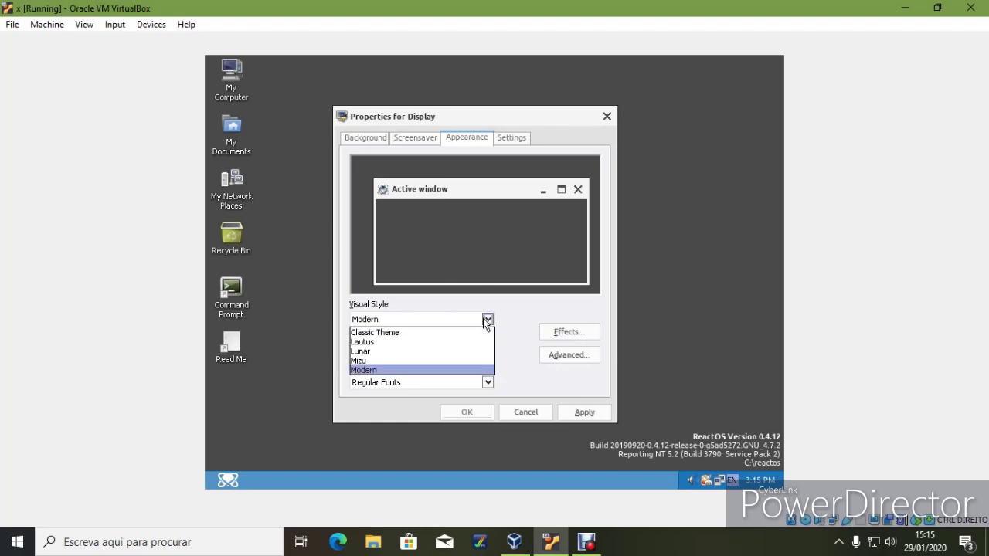
click(448, 343)
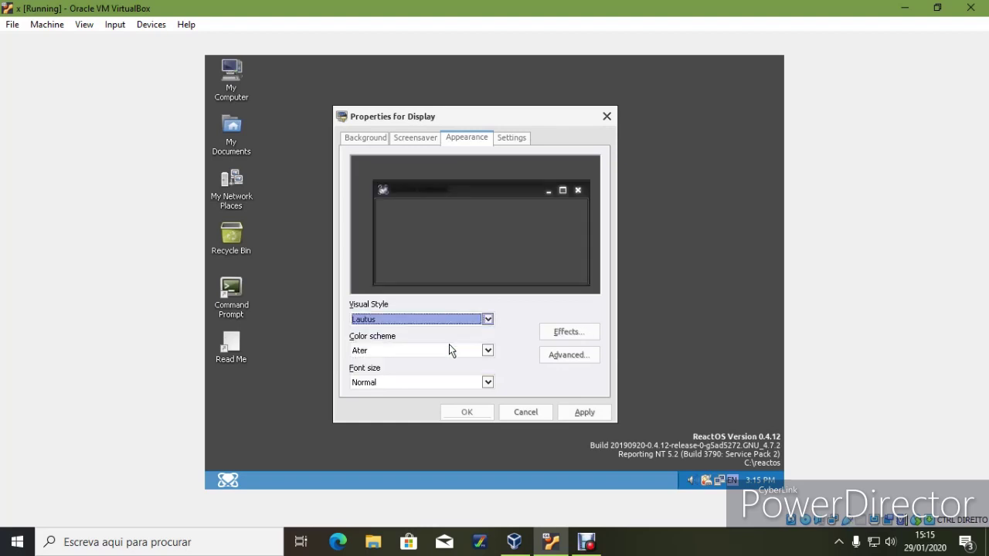
click(575, 409)
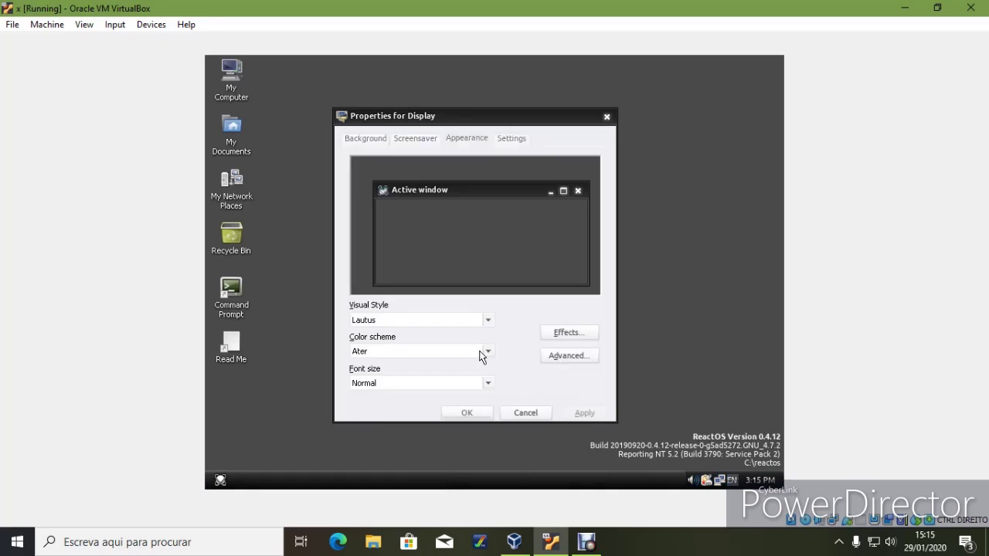
click(482, 356)
click(488, 356)
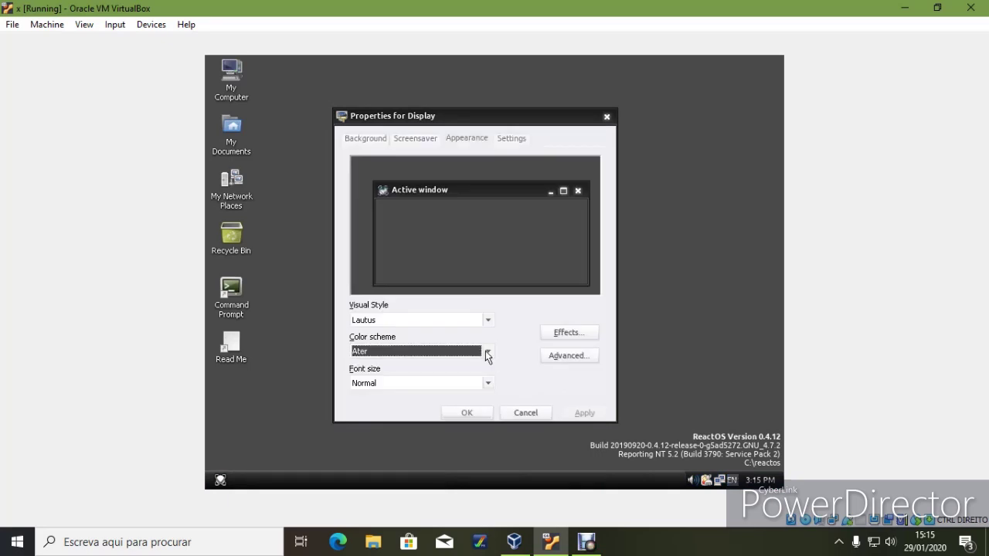
Look over the advanced appearance options for the Menu and Border of active windows elements, and leave without saving.
click(547, 357)
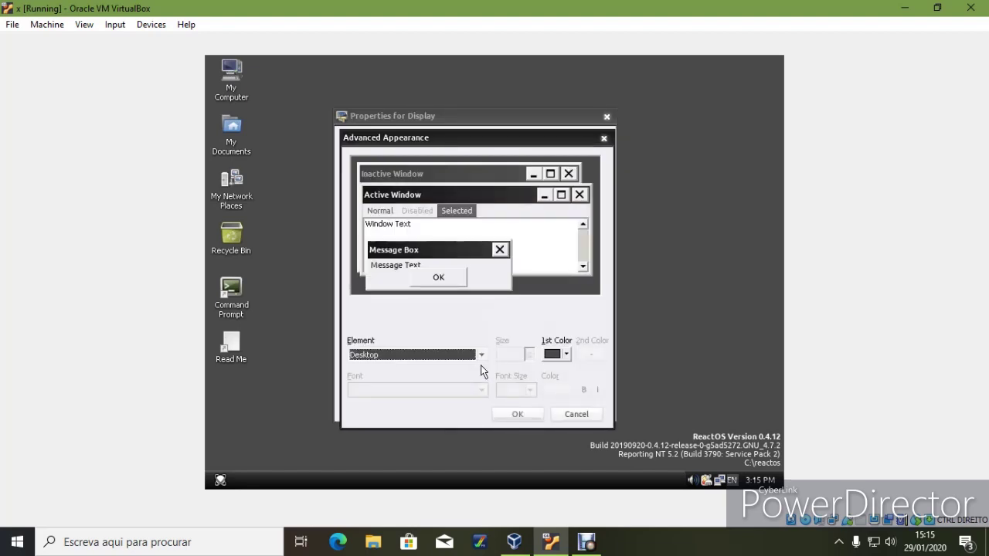
click(481, 356)
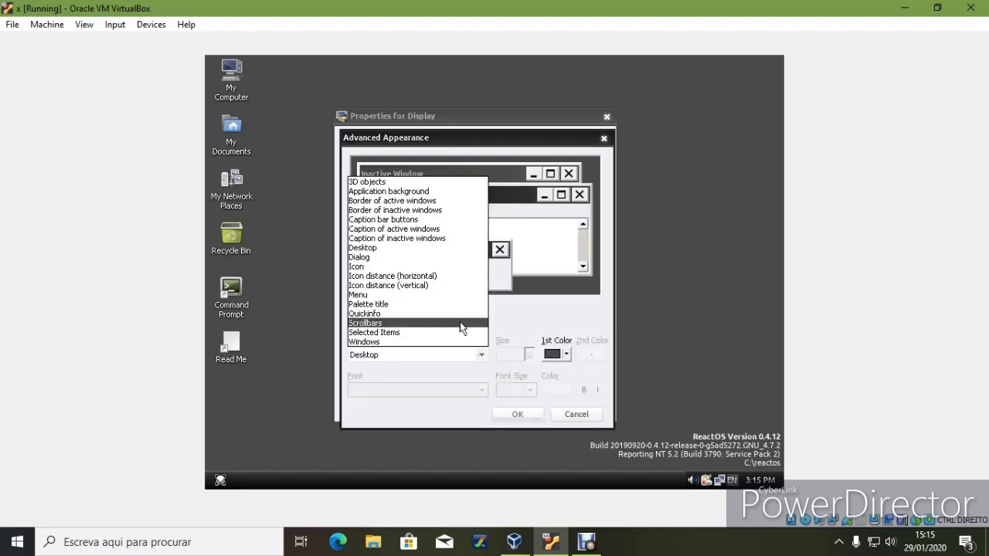
click(450, 294)
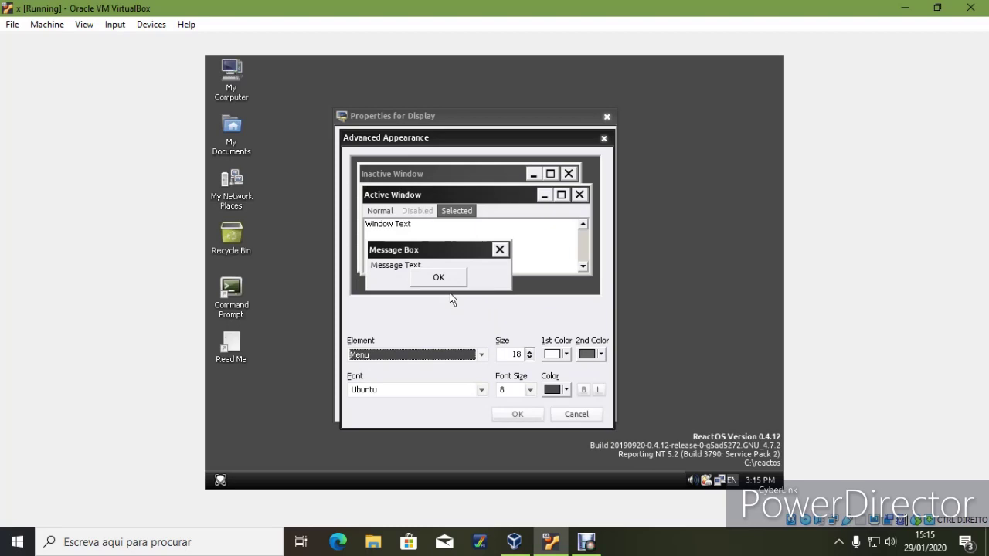
click(479, 356)
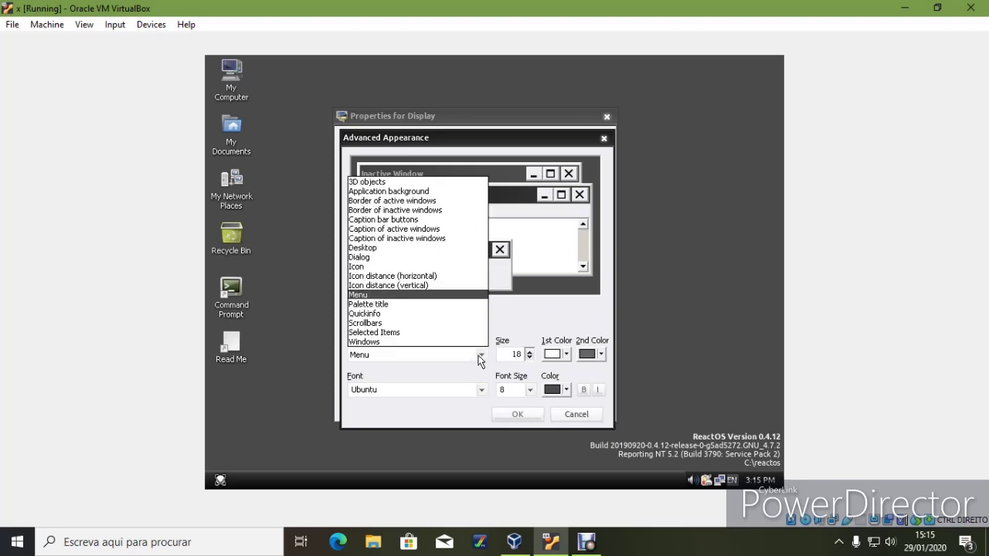
click(447, 204)
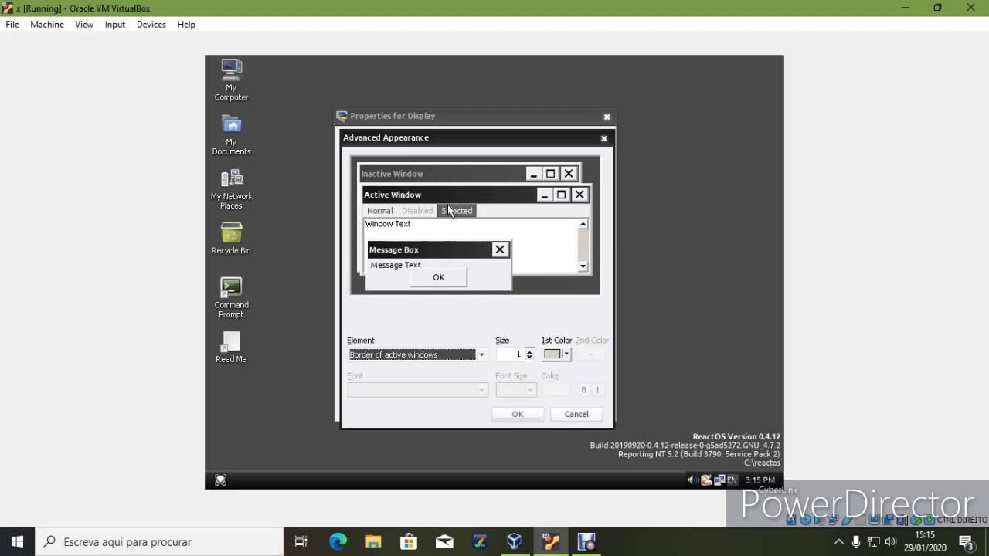
click(564, 415)
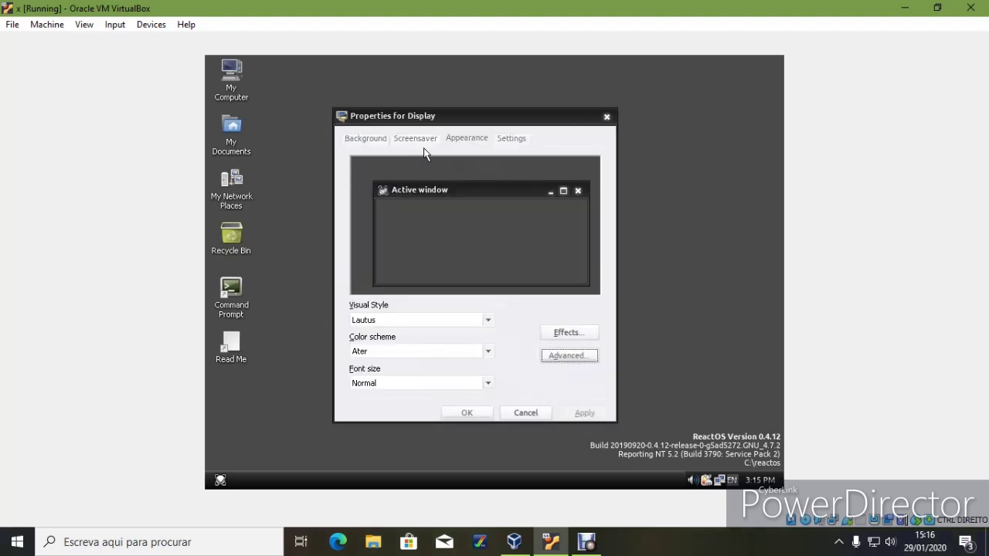
Apply Angelus.02_ROSWP_4-3_1440x1080_WOT as the desktop wallpaper and close the display properties.
click(376, 140)
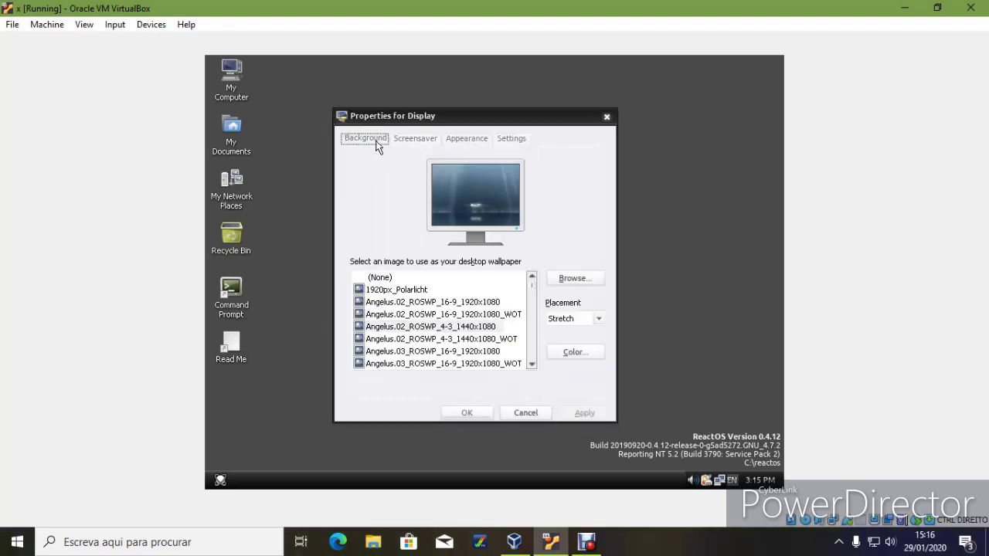
click(468, 340)
click(585, 412)
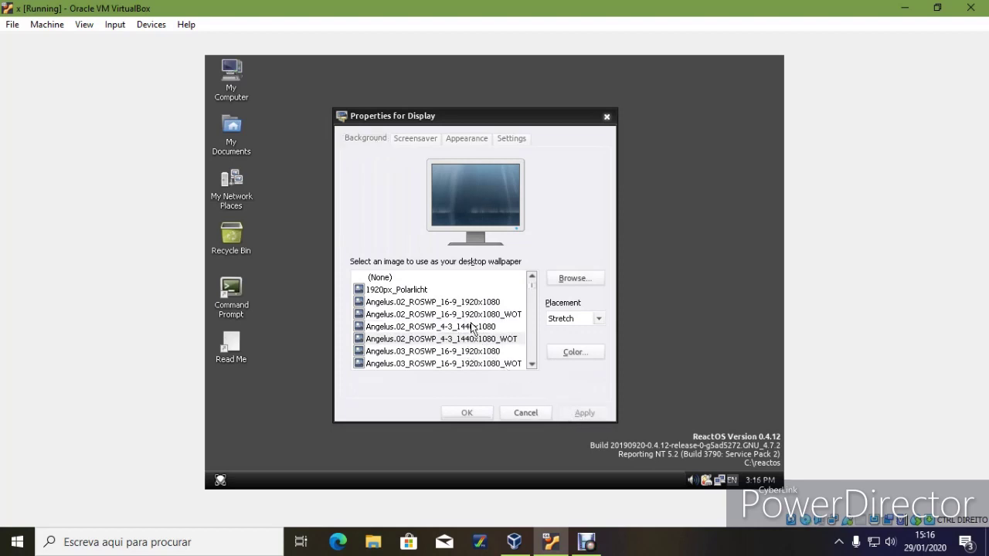
click(464, 413)
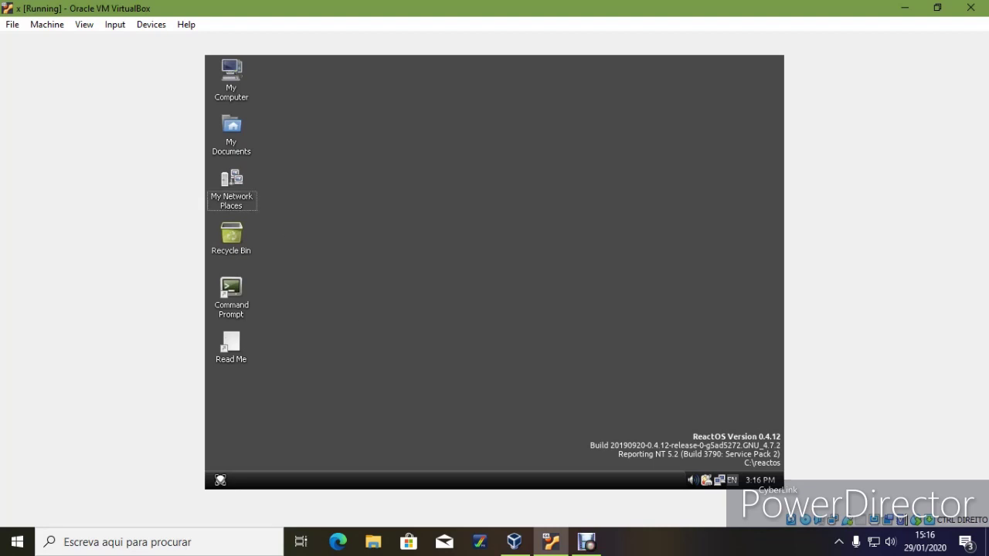
Browse from My Computer to the C:\reactos\Web\Wallpaper folder.
double_click(229, 73)
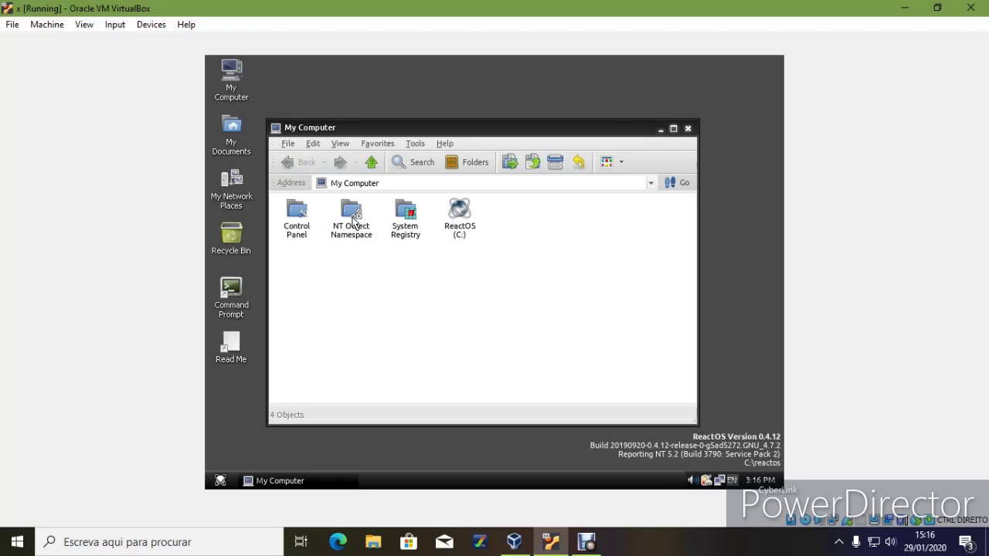
double_click(455, 218)
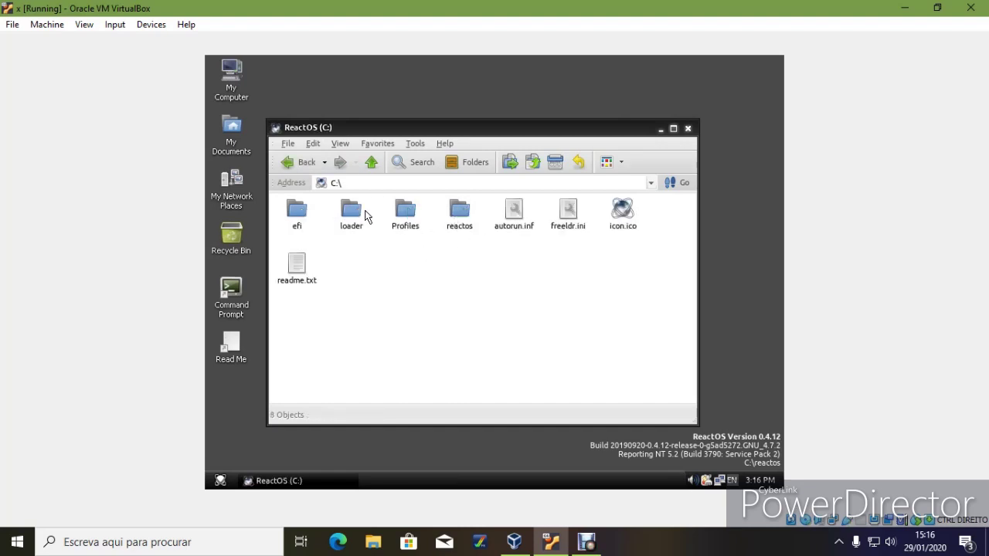
double_click(455, 211)
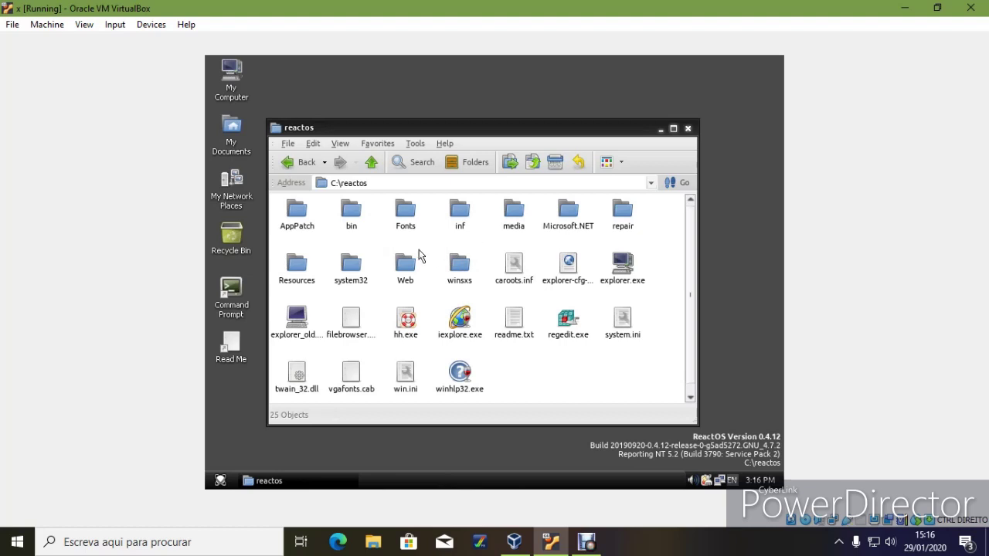
double_click(411, 263)
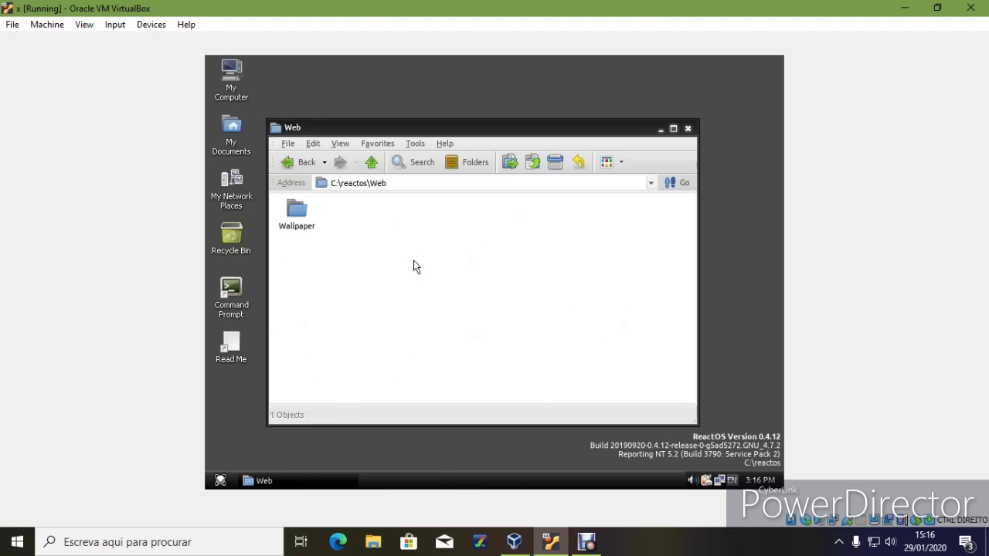
double_click(305, 217)
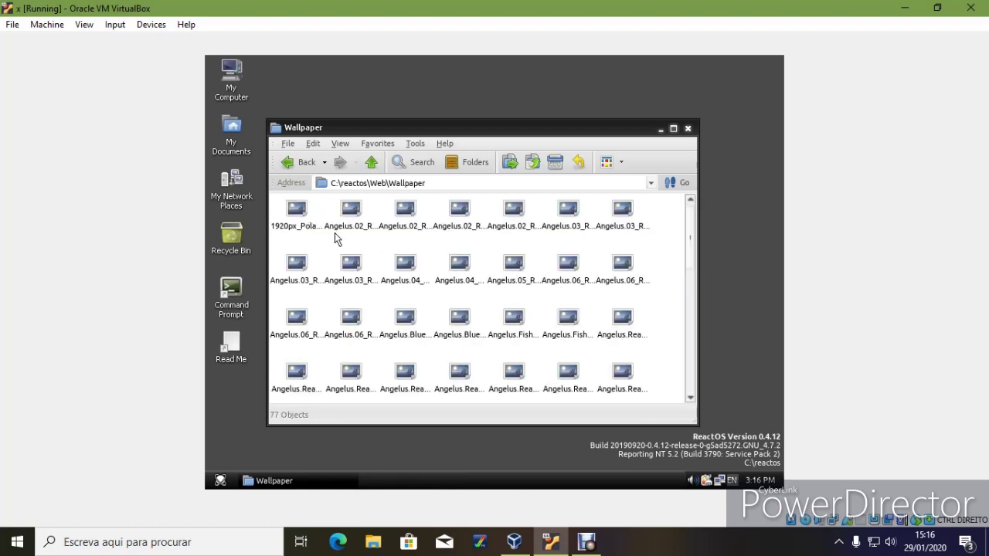
Shift the Wallpaper window aside and try to move Angelus.03_ROSWP_4-3_1440x1080_WOT.jpg onto the desktop.
drag(448, 129, 544, 132)
drag(454, 278, 328, 231)
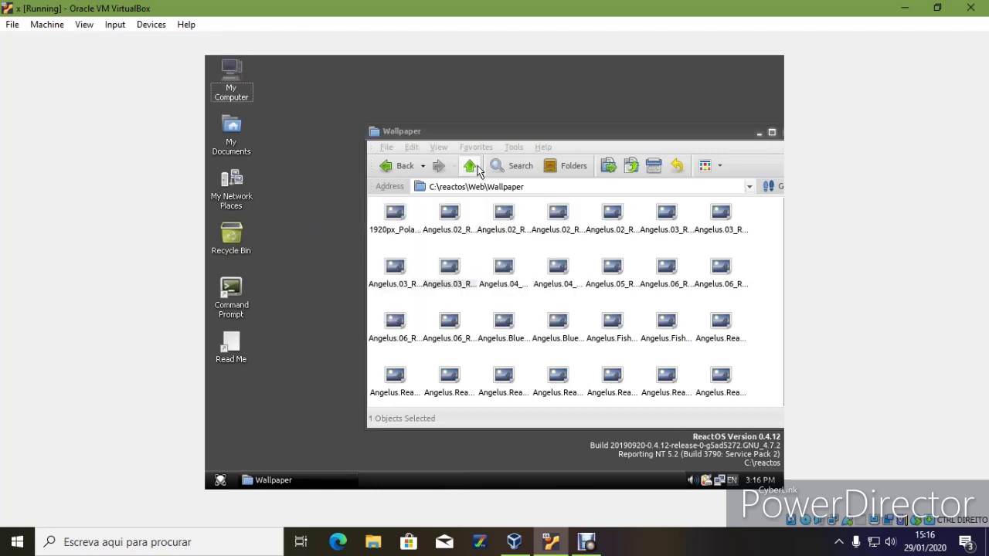
Check which programs are offered for opening Angelus.03_ROSWP_4-3_1440x1080_WOT.jpg, and cancel the choice.
right_click(453, 270)
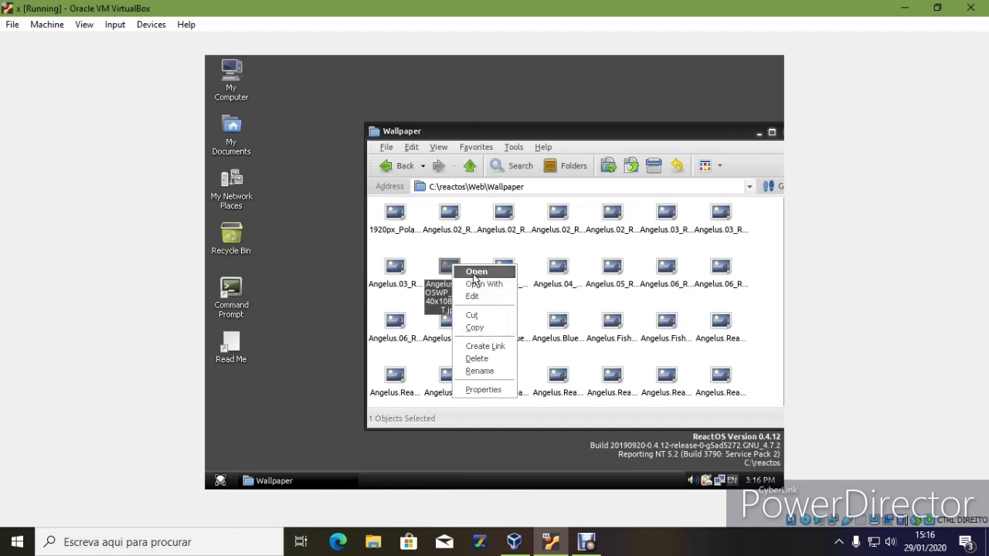
click(480, 285)
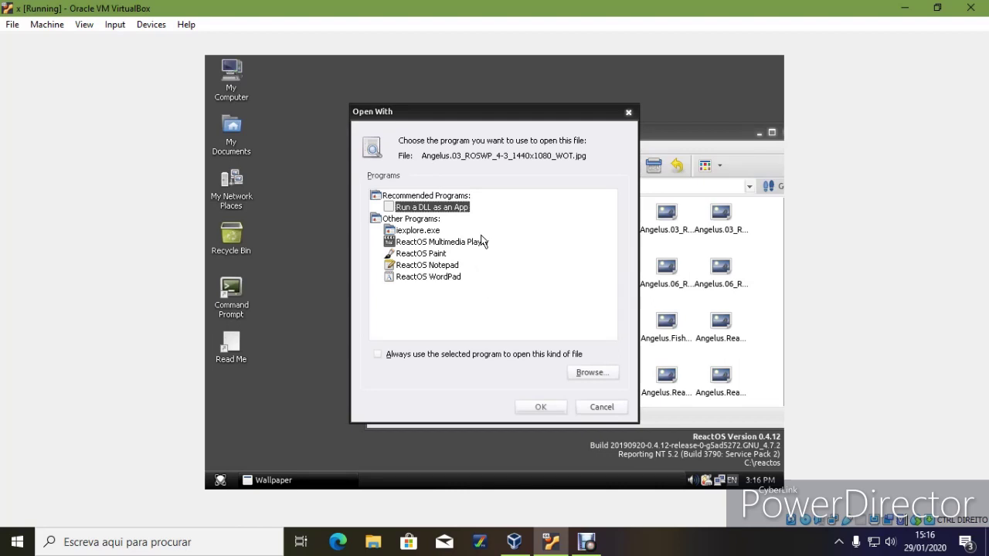
click(599, 407)
Try once more to move the same Angelus.03 image from the Wallpaper folder onto the desktop.
drag(464, 276, 326, 241)
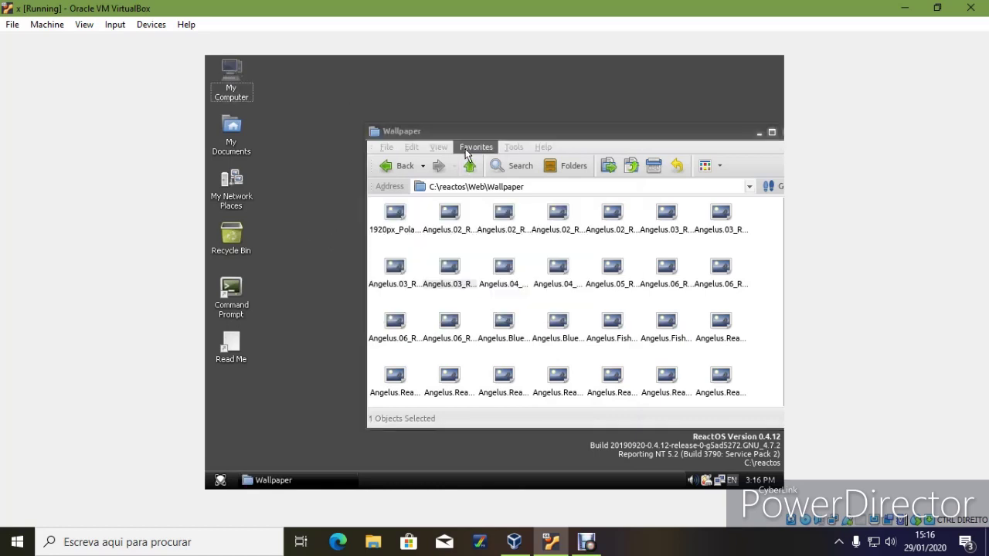
click(476, 147)
mouse_move(438, 147)
click(310, 248)
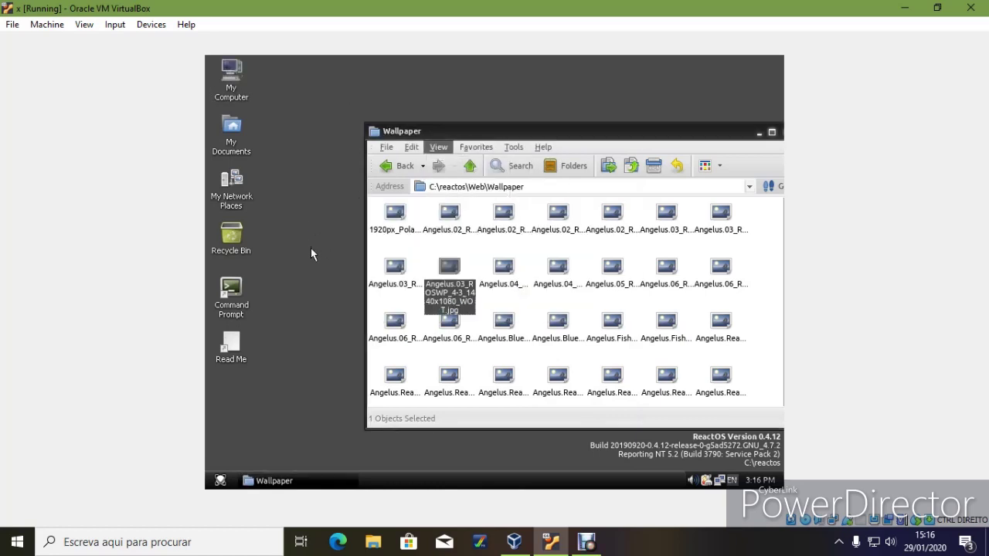
click(256, 341)
Open the Command Prompt from the desktop, maximize its window and close it.
double_click(231, 300)
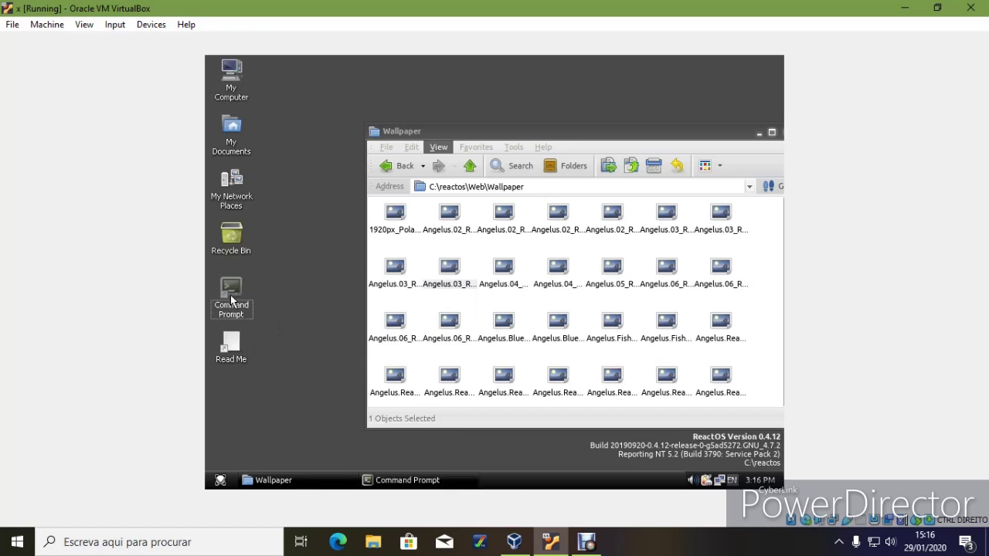
drag(476, 170, 414, 155)
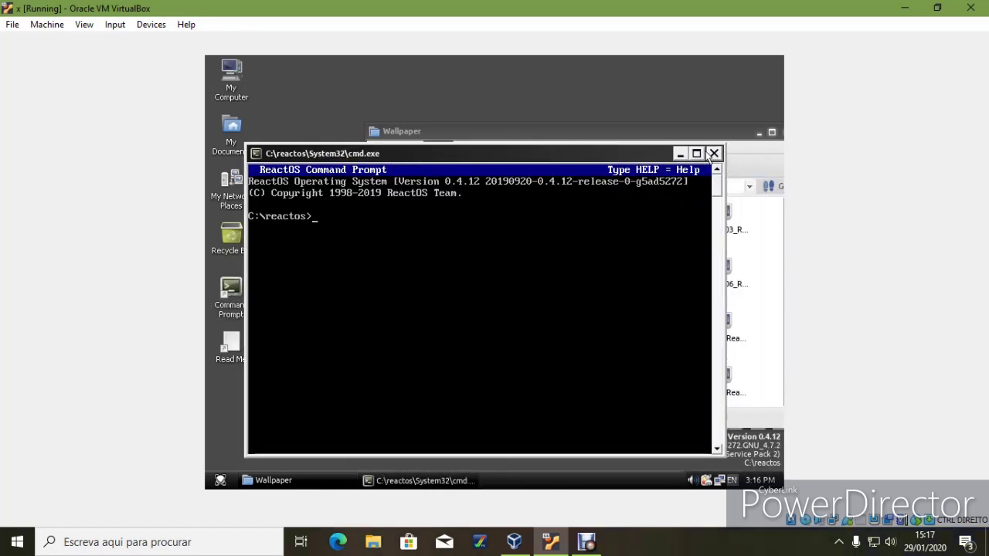
click(697, 153)
click(671, 63)
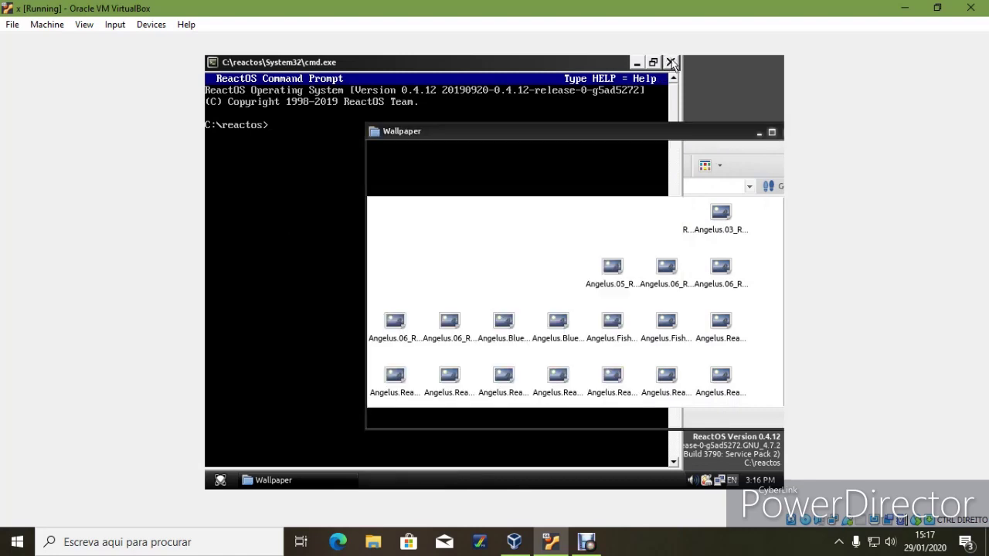
Bring the Wallpaper folder window fully back into view and close it.
drag(658, 143, 588, 132)
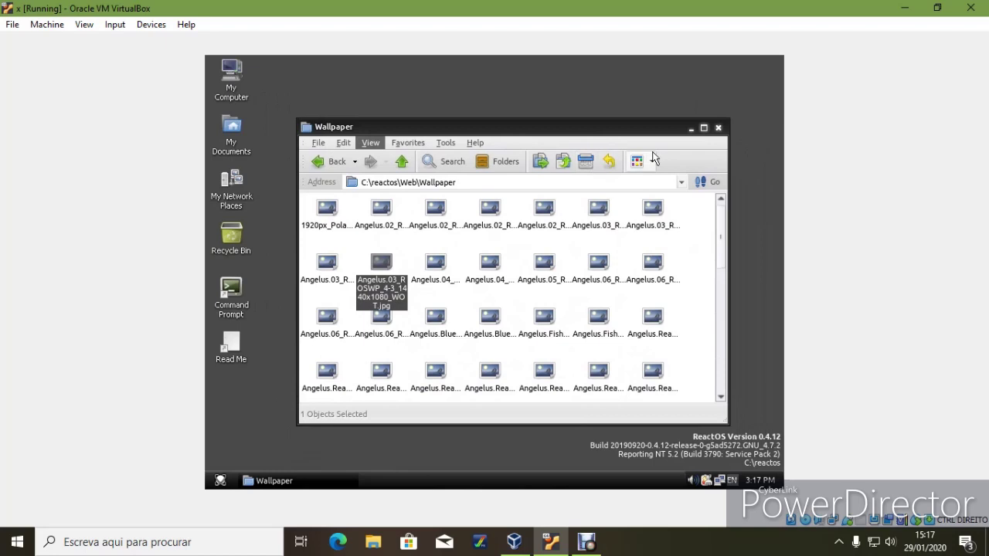
click(718, 128)
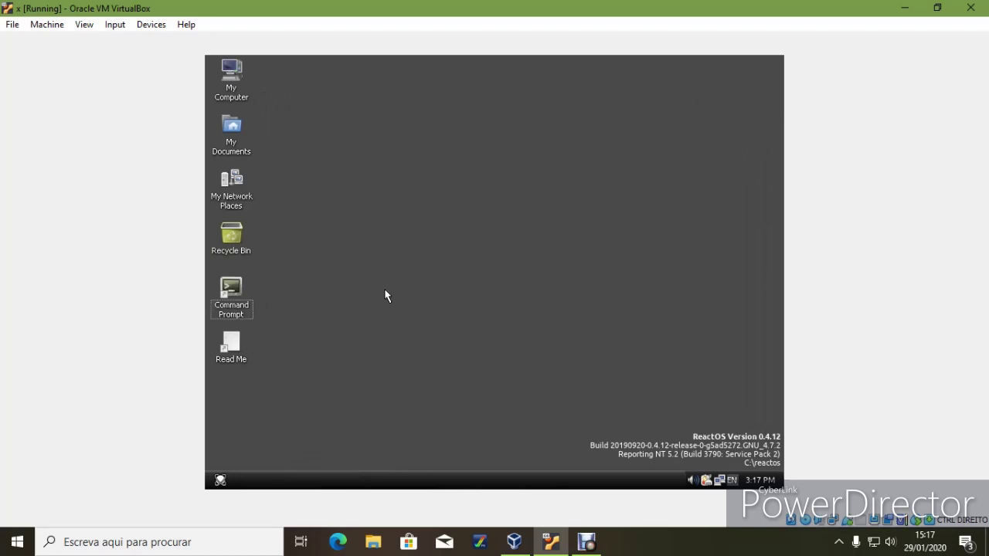
Apply Angelus.02_ROSWP_4-3_1440x1080 as wallpaper in the desktop's display properties, and glance at the screensaver settings.
right_click(418, 176)
click(451, 282)
click(322, 275)
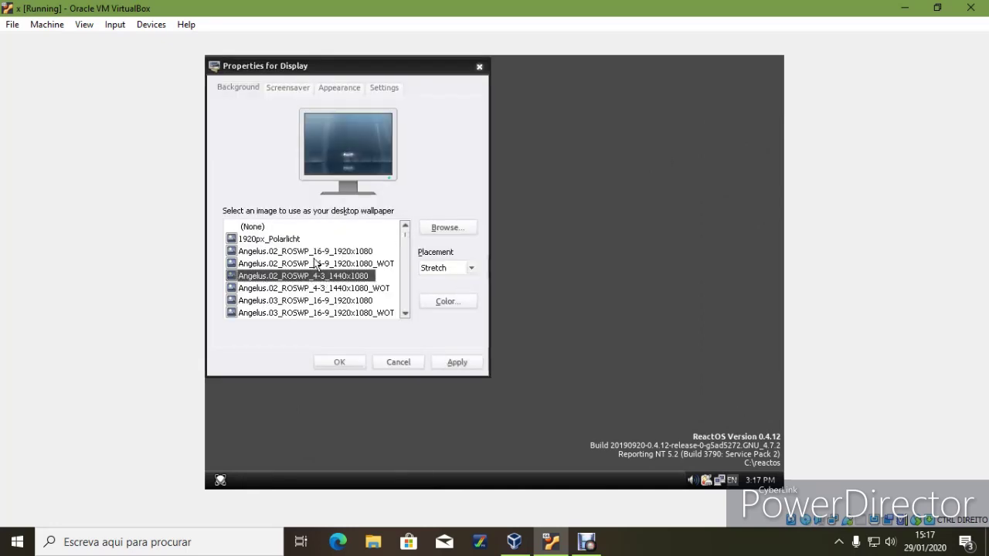
click(454, 362)
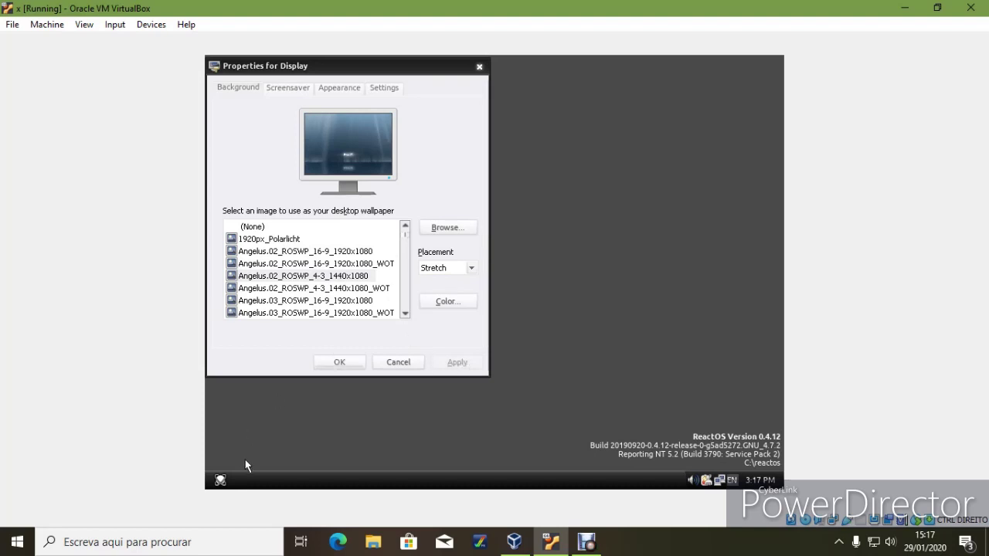
click(282, 88)
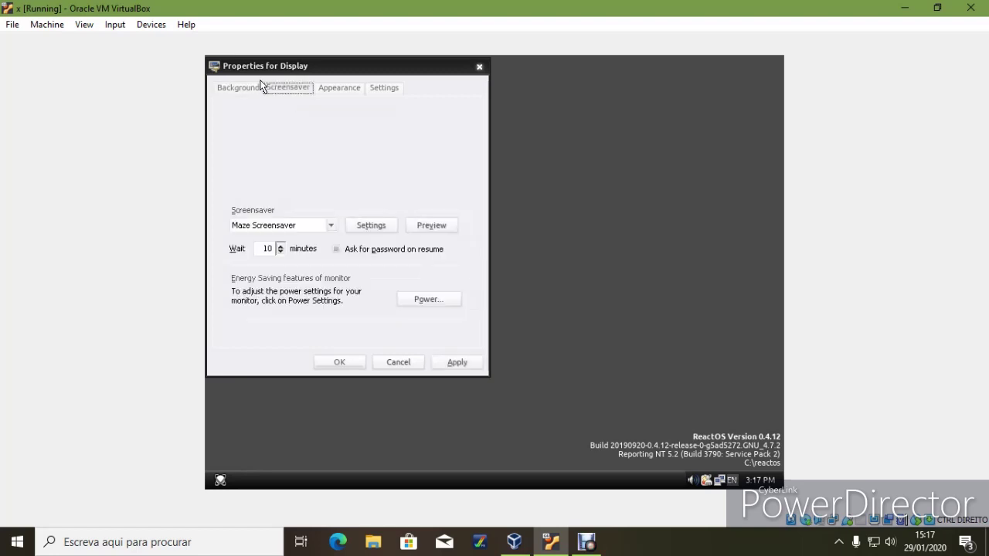
click(247, 90)
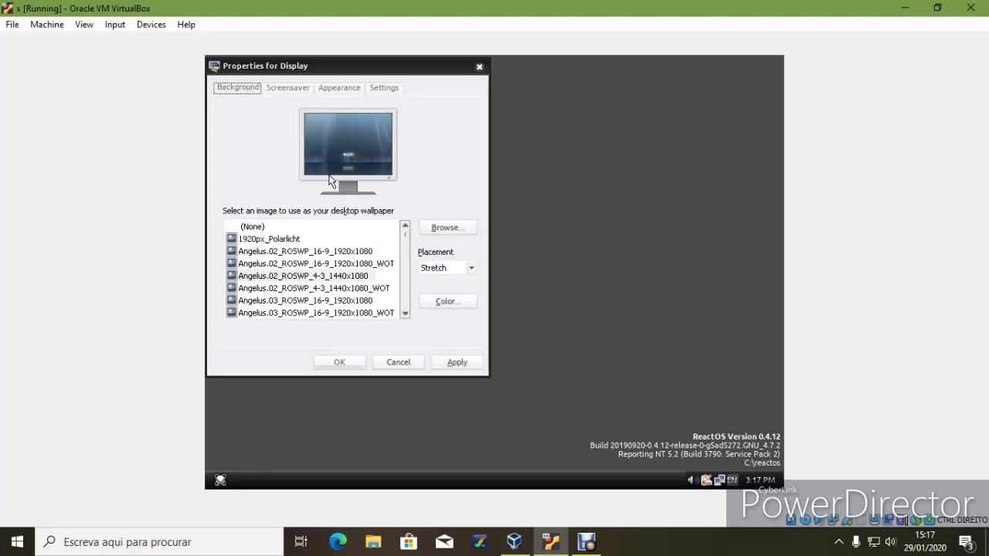
Load Angelus.02_ROSWP_4-3_1440x1080.jpg from the reactos Web\Wallpaper folder as the wallpaper, apply it and close the display properties.
click(450, 228)
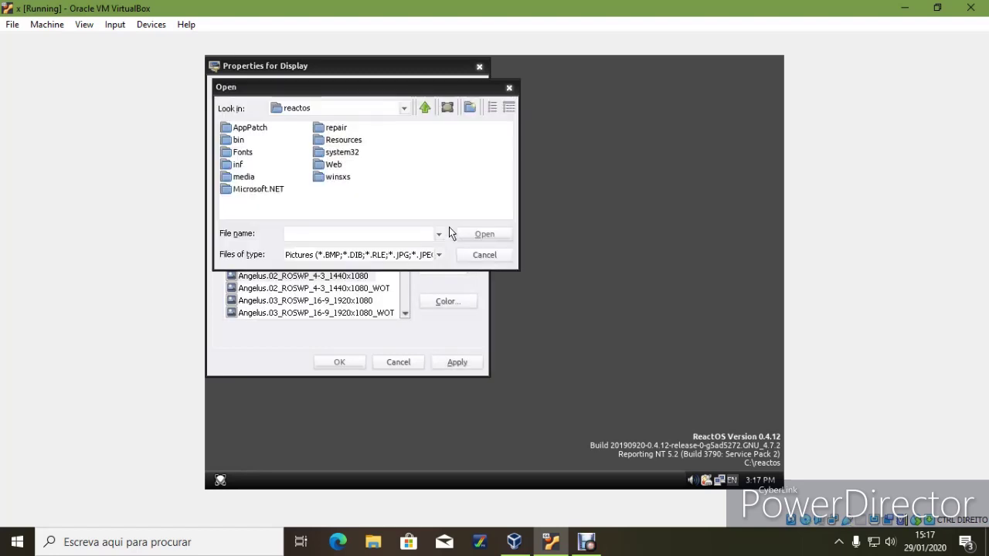
drag(365, 85, 521, 198)
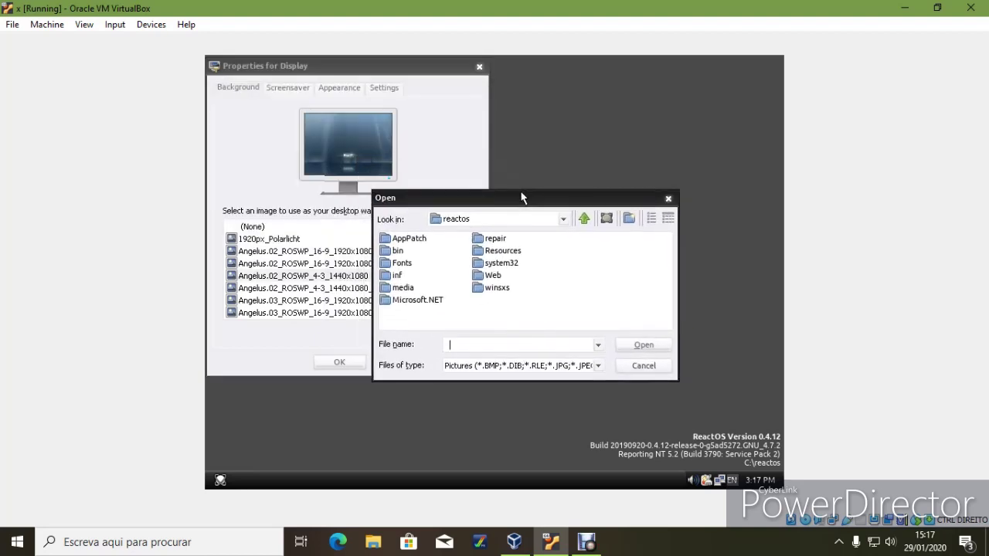
double_click(494, 276)
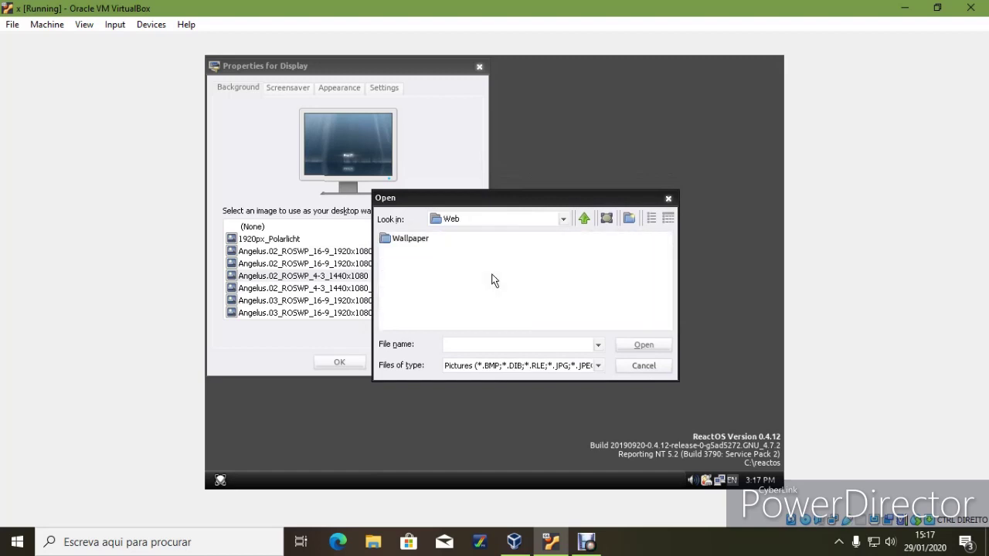
double_click(409, 241)
double_click(448, 280)
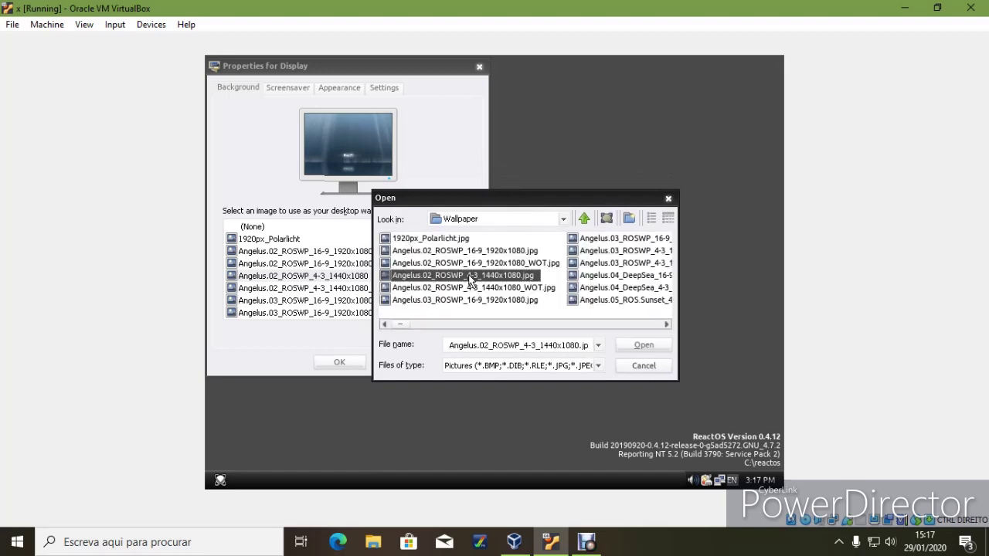
click(457, 363)
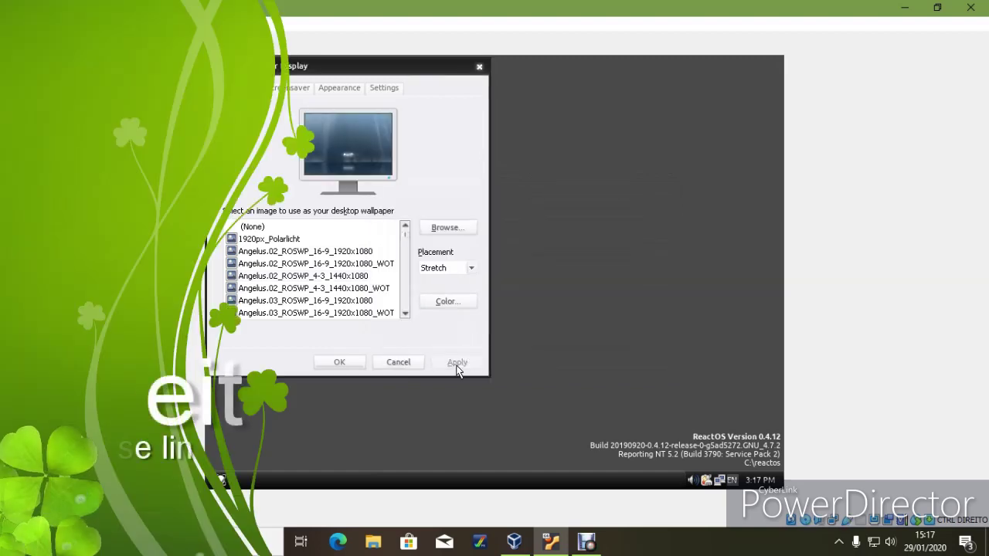
click(343, 365)
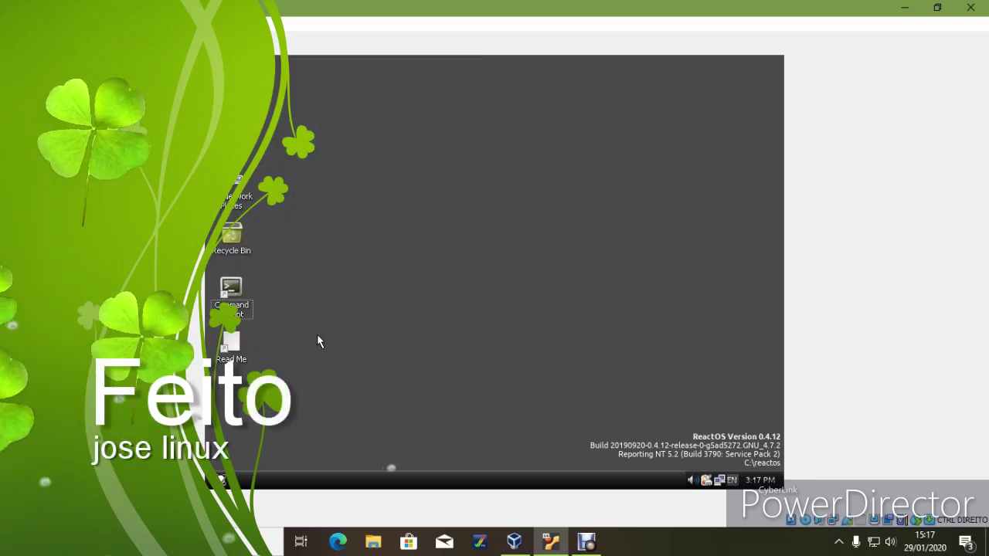